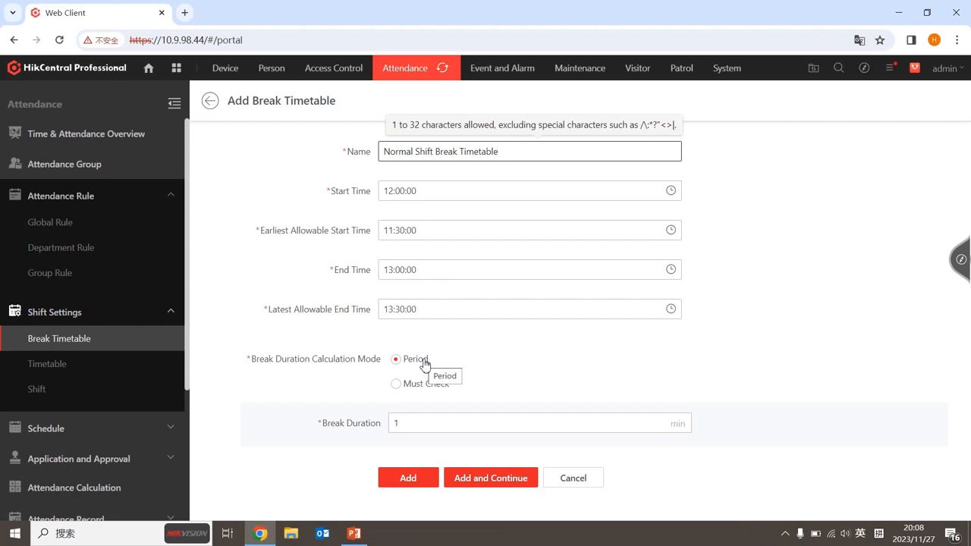
Save the normal shift break timetable and start another one named Flexible Shift Break Timetable
click(425, 482)
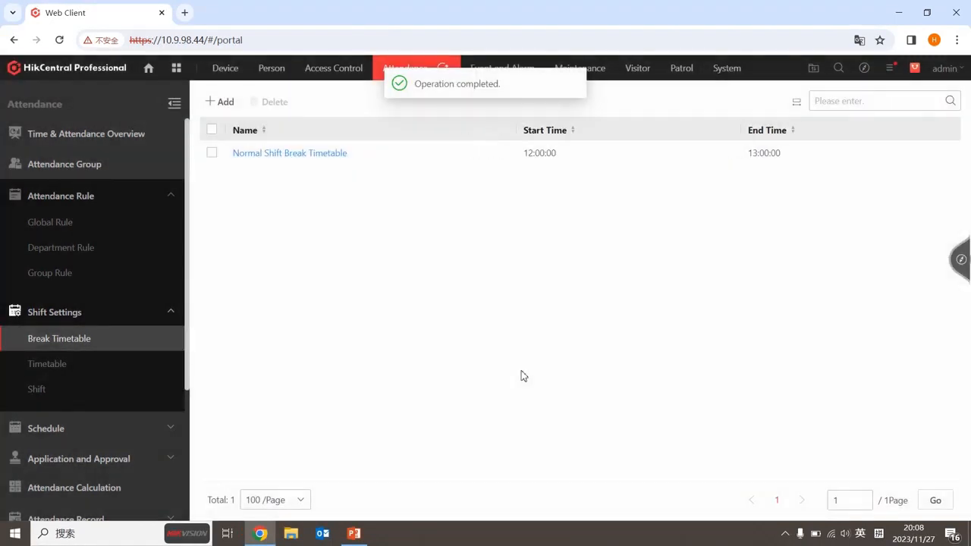
click(227, 102)
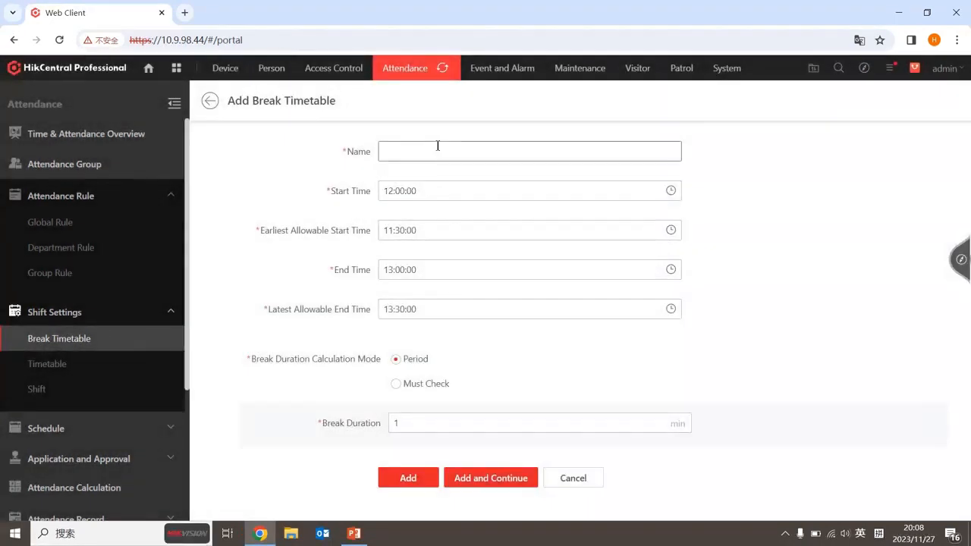
click(438, 147)
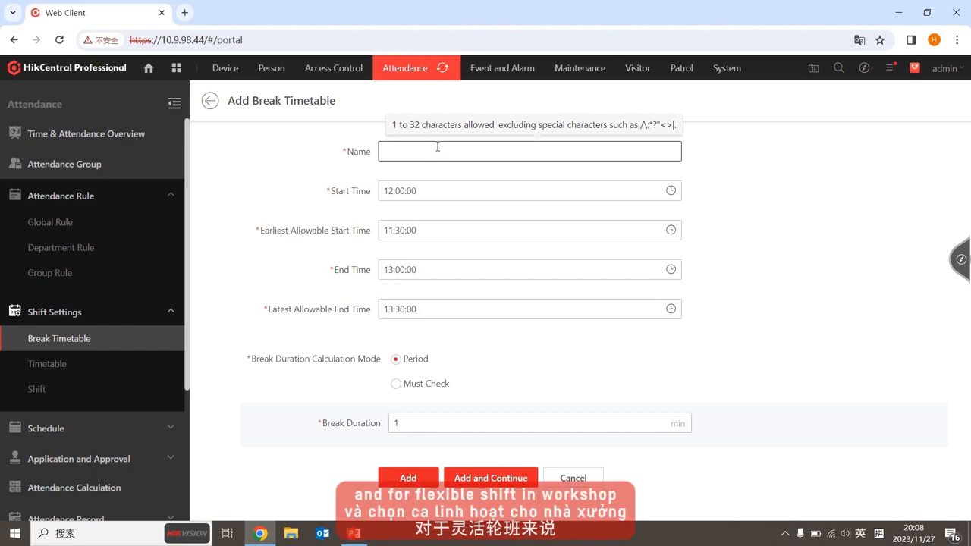
text(Flexible Shift Break Timetable)
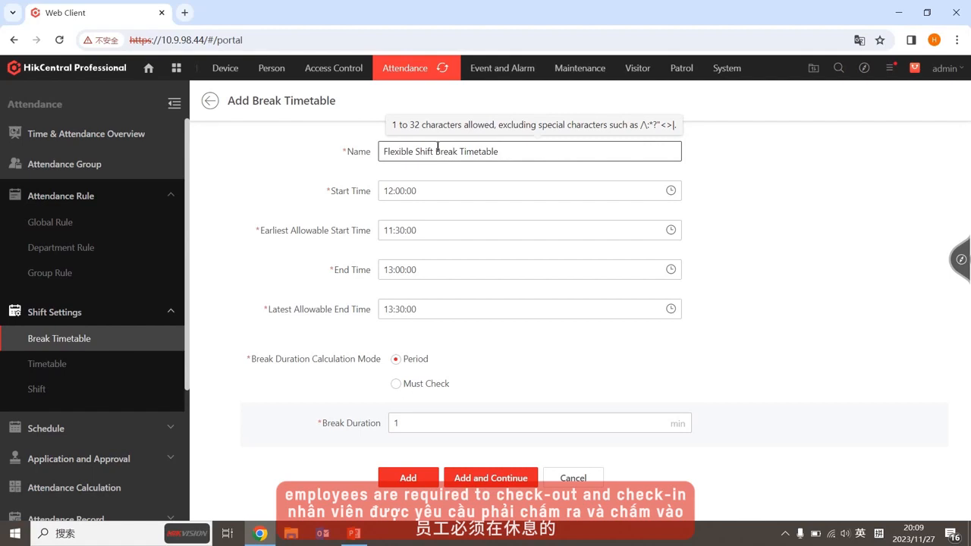
Set the break's start time to 11:00:00 and its duration calculation mode to Must Check
click(574, 191)
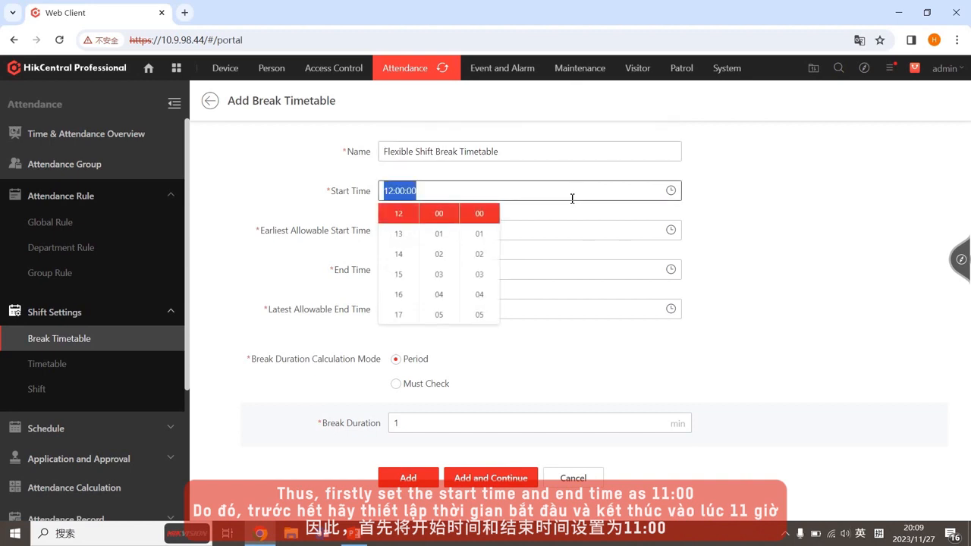
scroll(413, 250, up, 1)
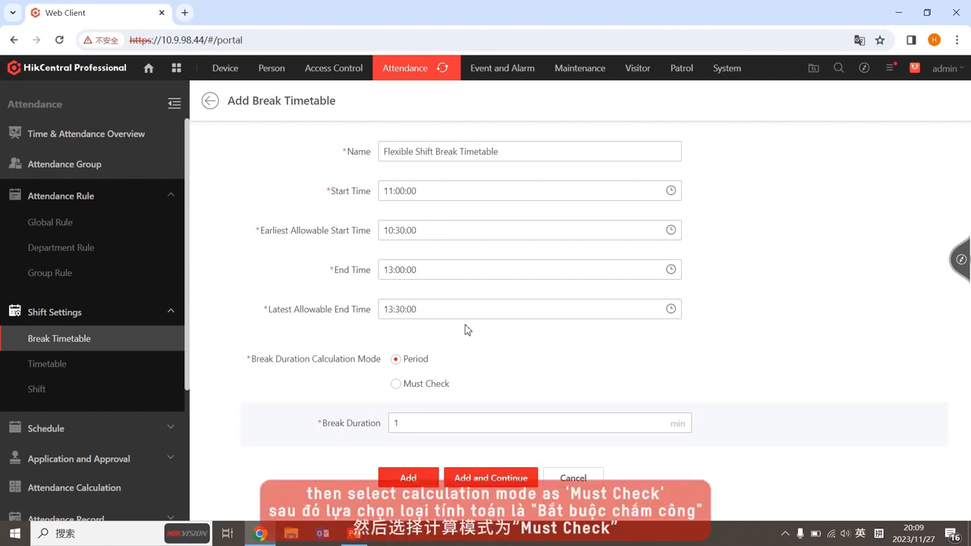
click(423, 384)
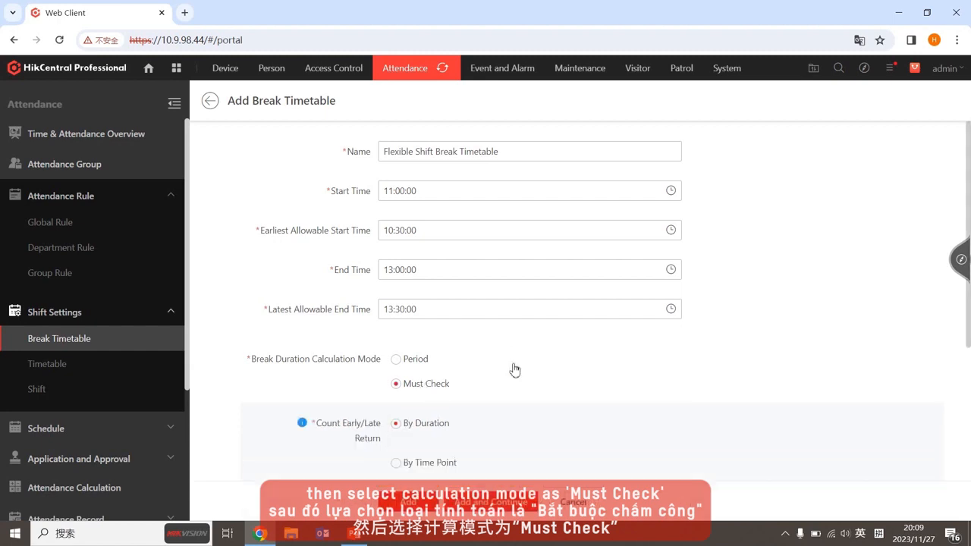
Count early/late return by duration and mark returns that are 10 min early as OT1
scroll(514, 370, down, 2)
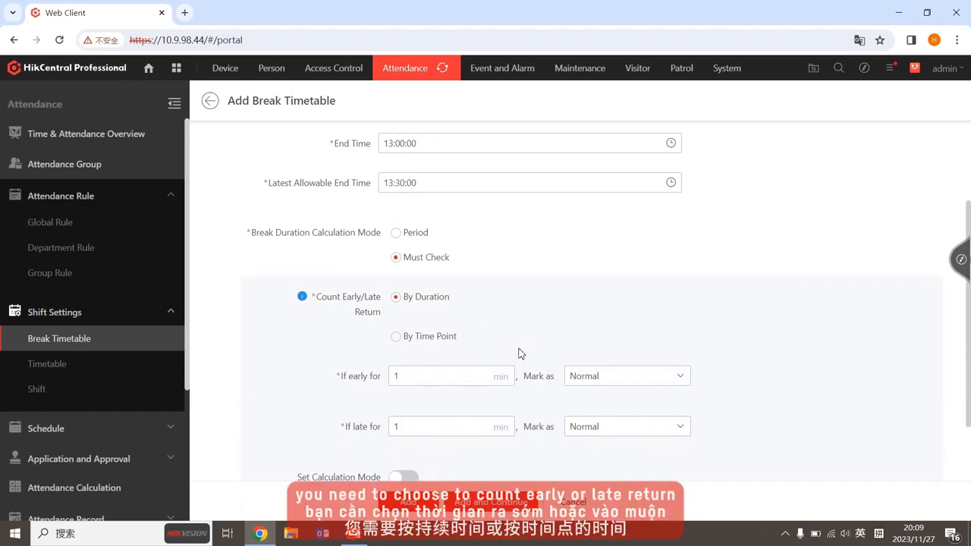
scroll(521, 353, down, 1)
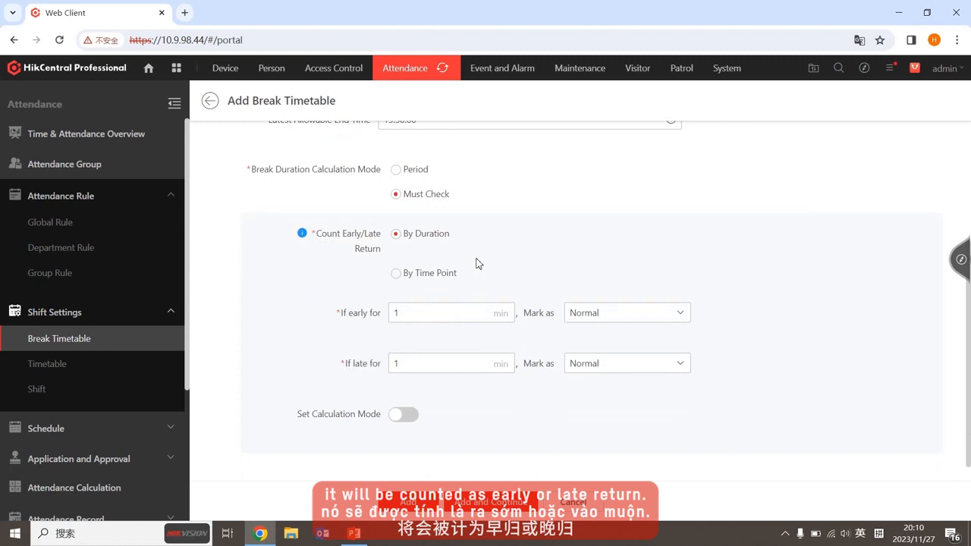
click(429, 279)
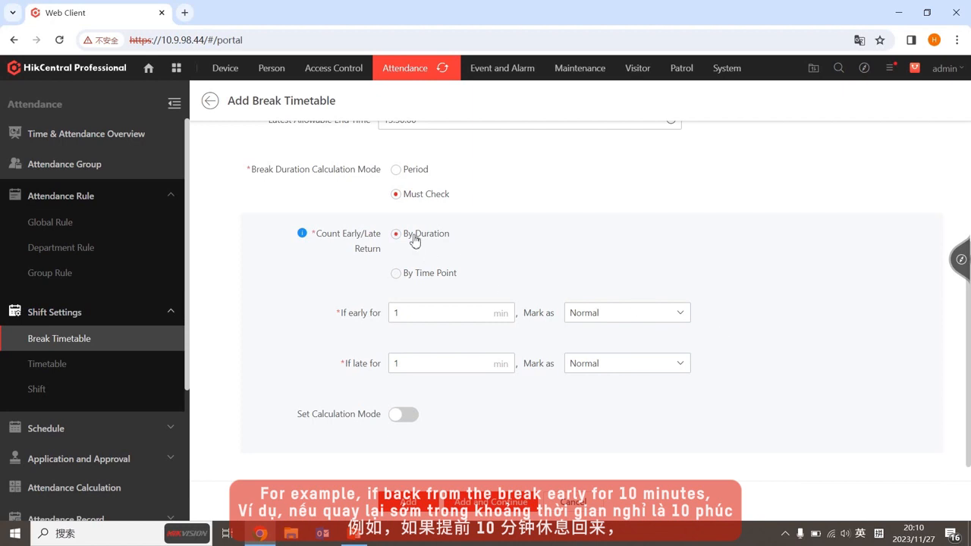
click(438, 314)
key(BackSpace)
text(10)
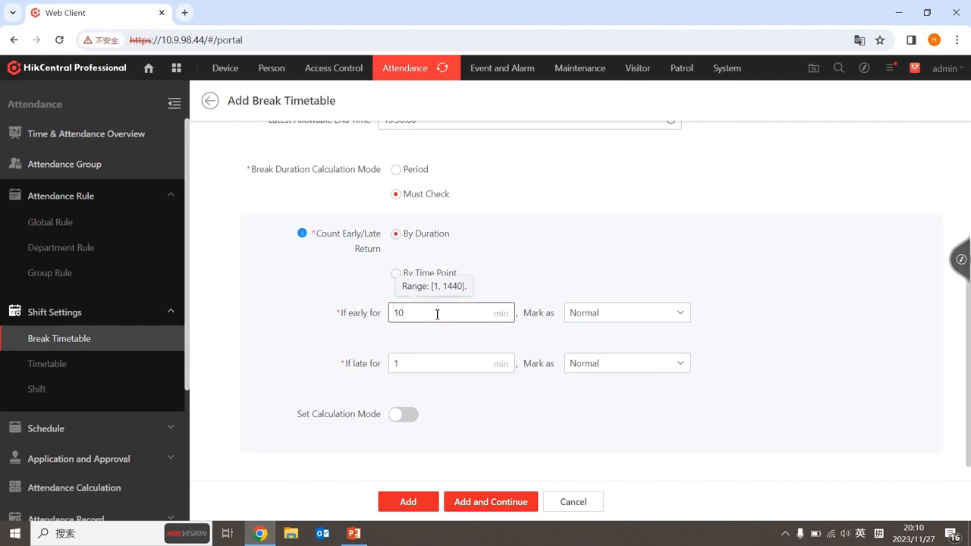
click(636, 320)
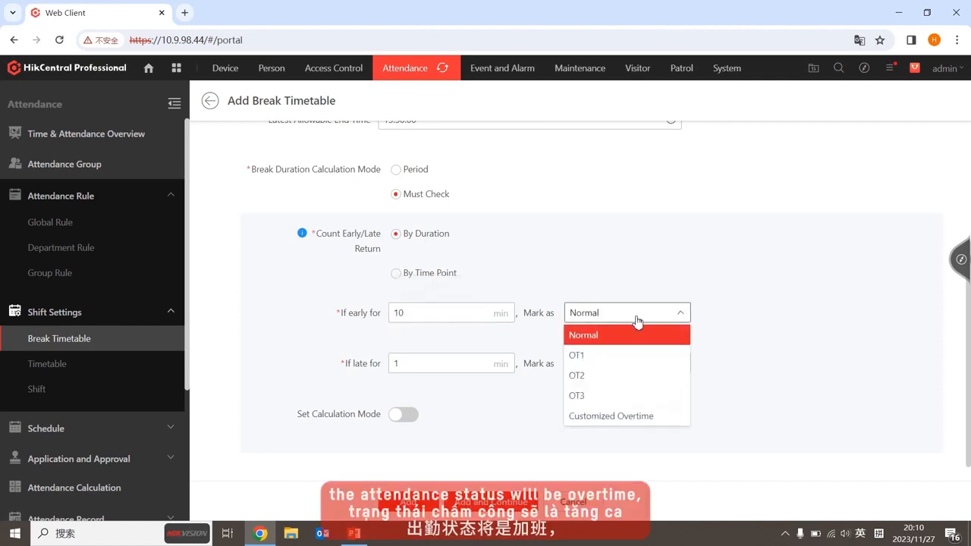
click(611, 364)
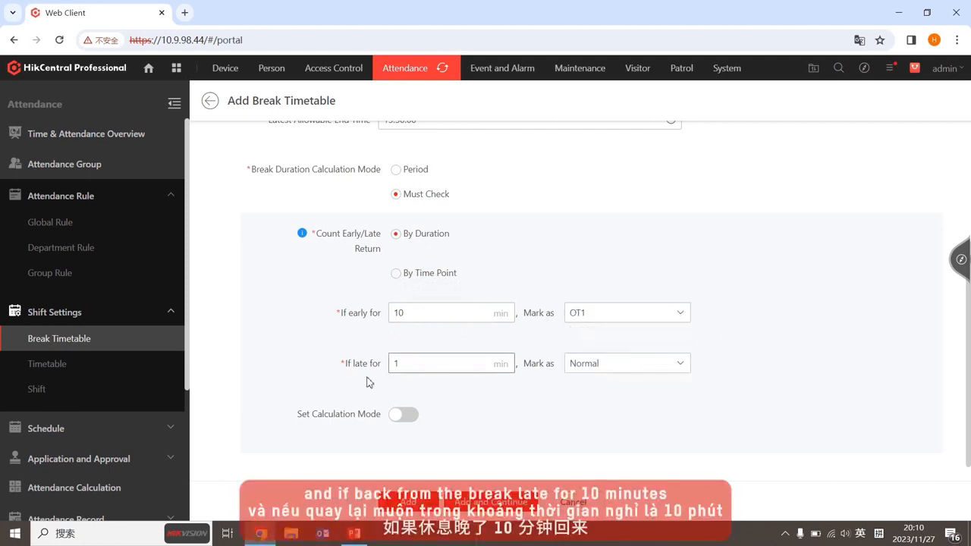
Mark returns that are 10 min late as Late Duration and save the flexible shift break timetable
click(443, 367)
text(0)
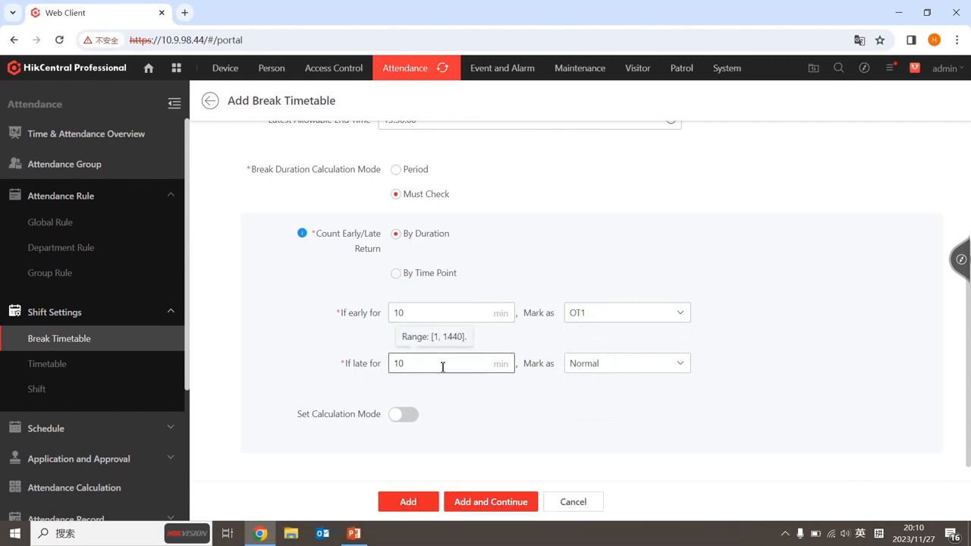
click(632, 372)
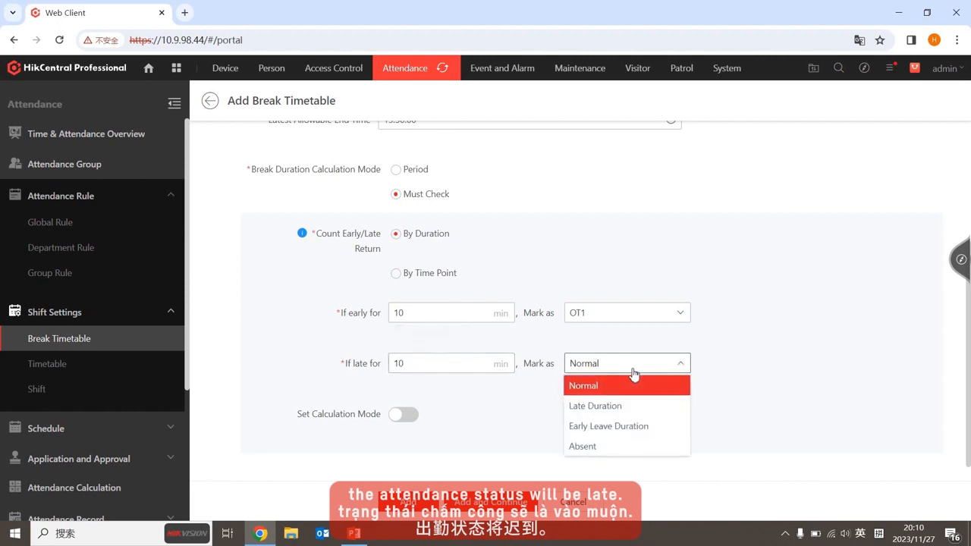
click(629, 406)
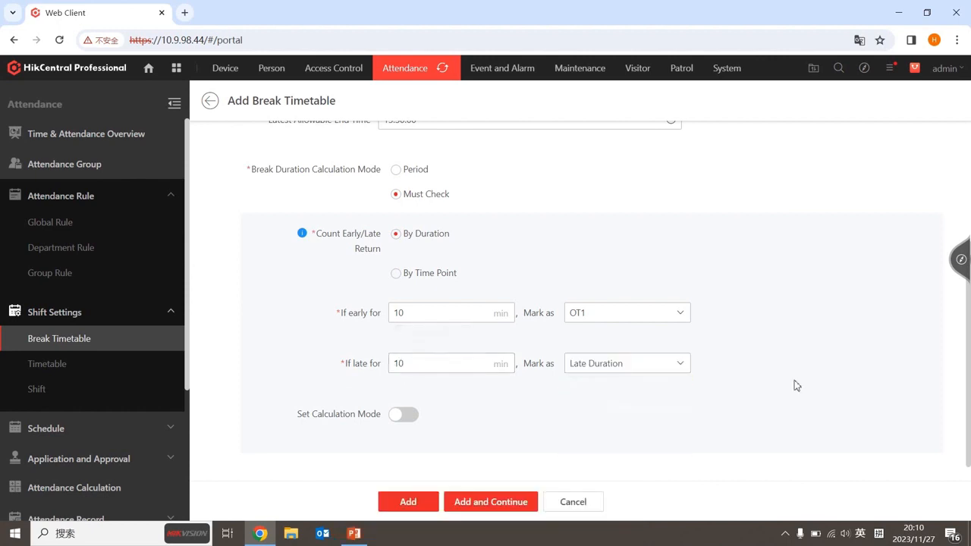
click(414, 505)
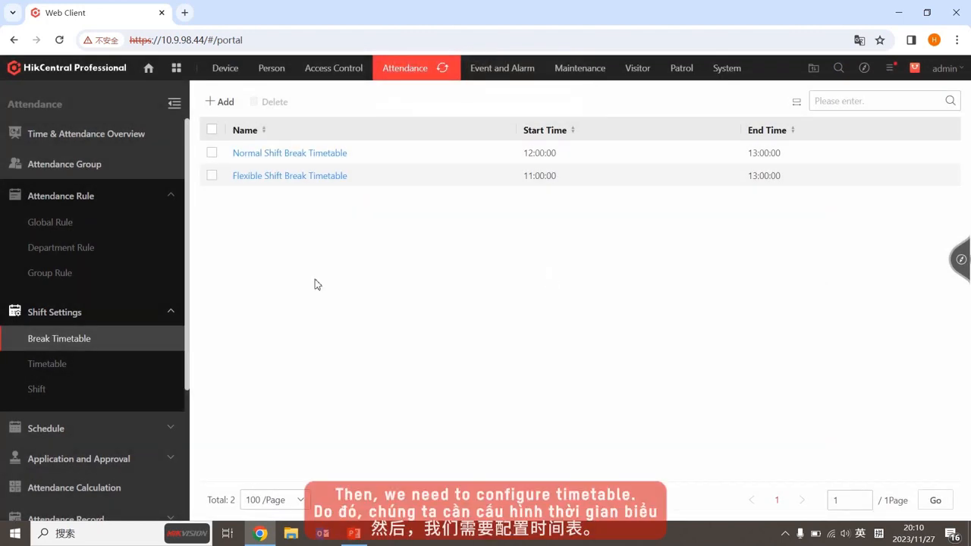
Add a work timetable named Normal Timetable with the scheduled work time starting at 08:00:00
click(121, 370)
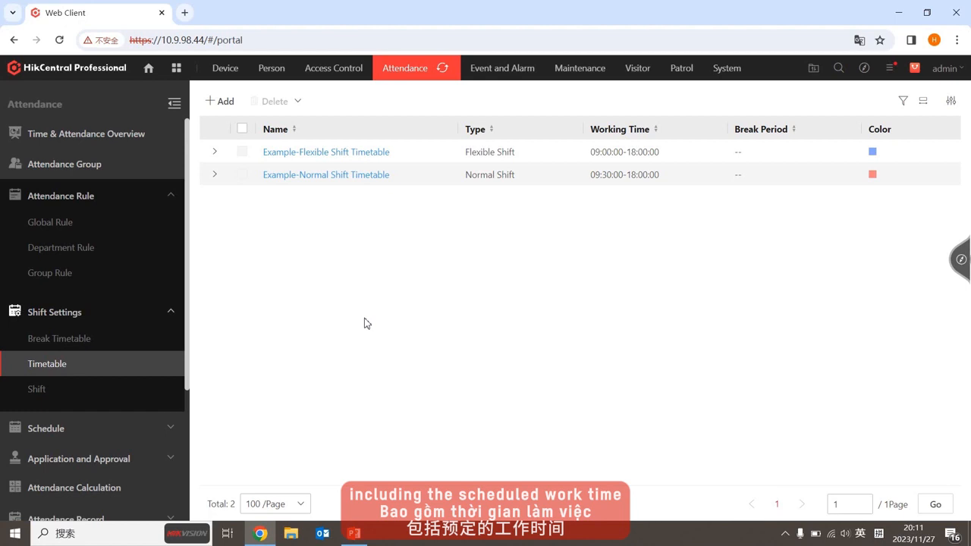
click(224, 102)
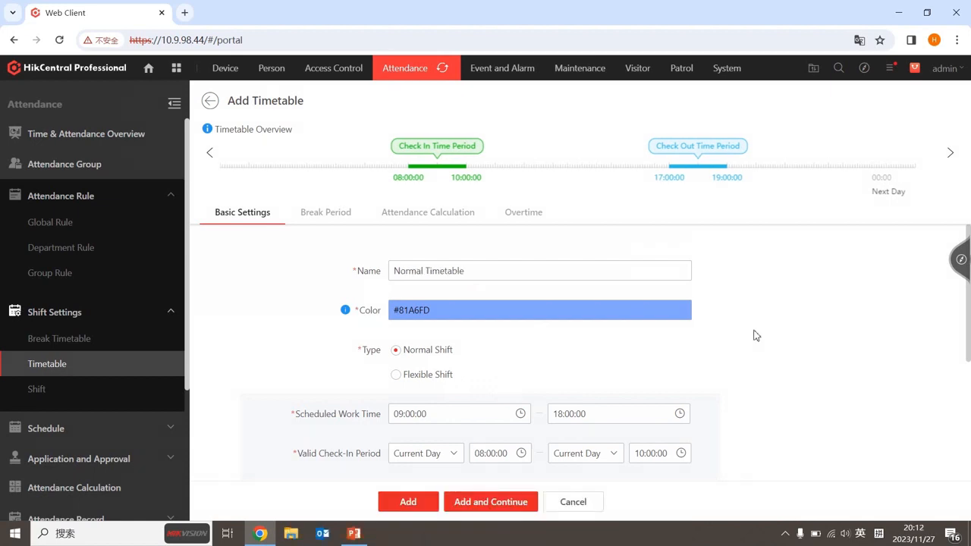
scroll(756, 333, down, 3)
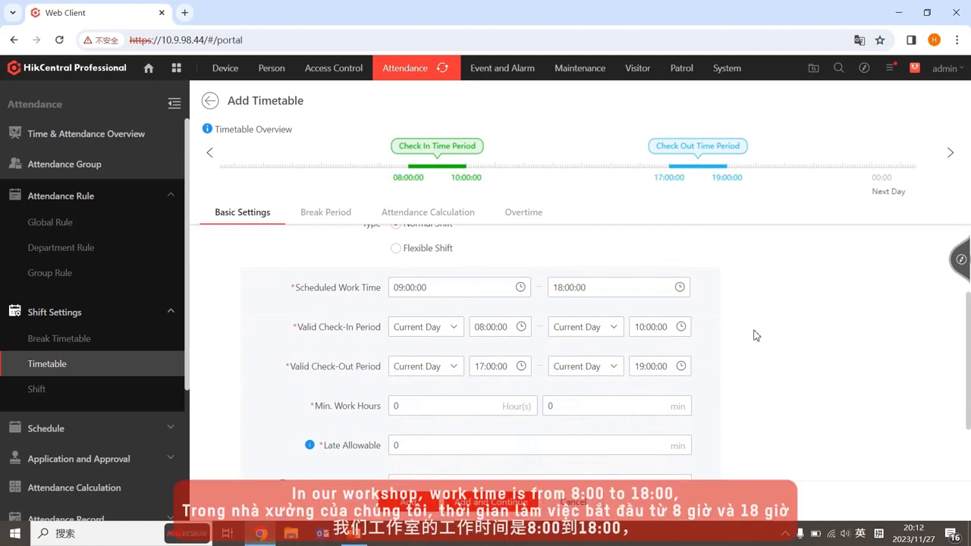
click(481, 293)
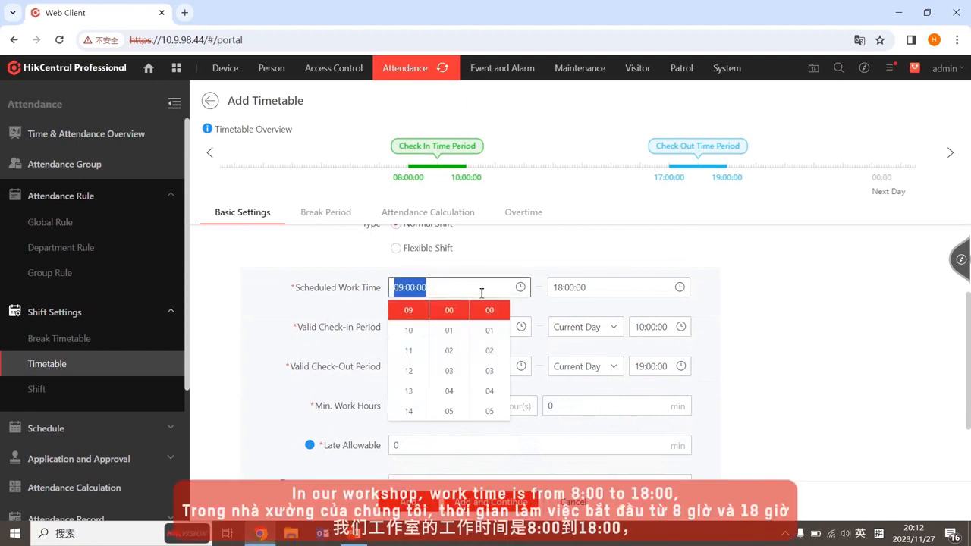
scroll(413, 345, up, 1)
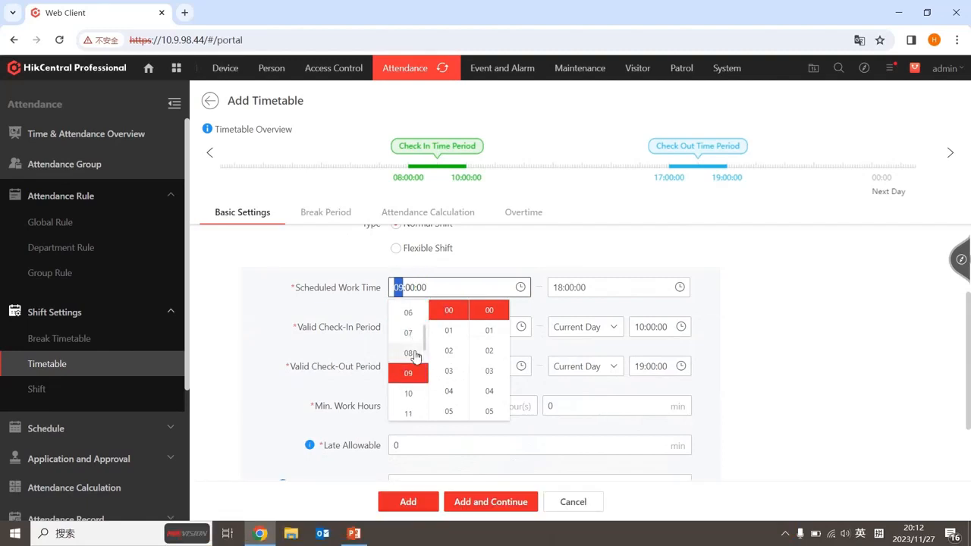
click(409, 354)
click(785, 318)
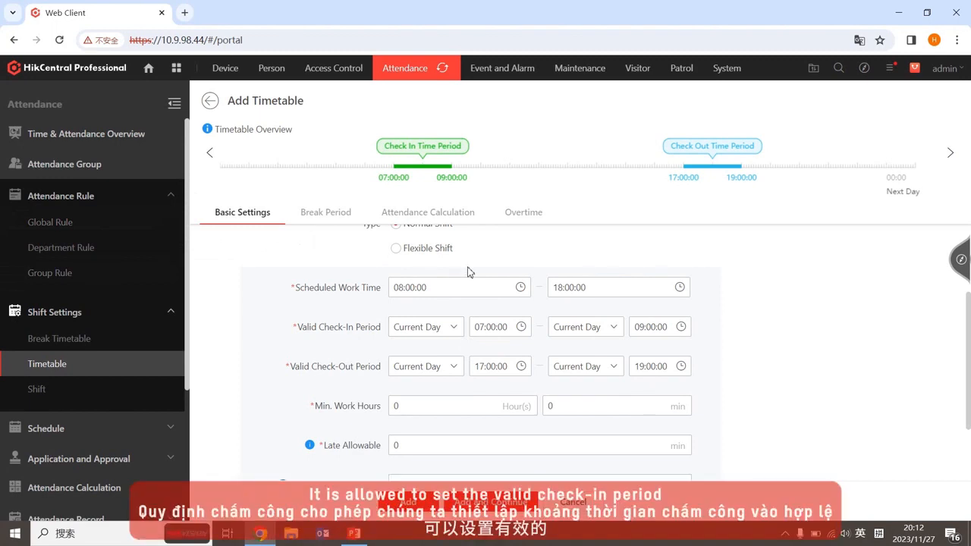
click(585, 333)
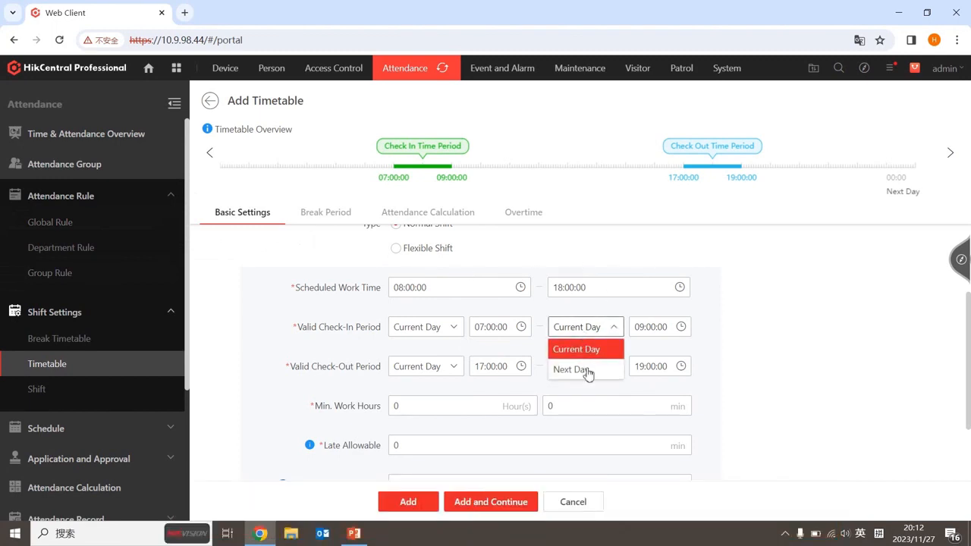
click(588, 370)
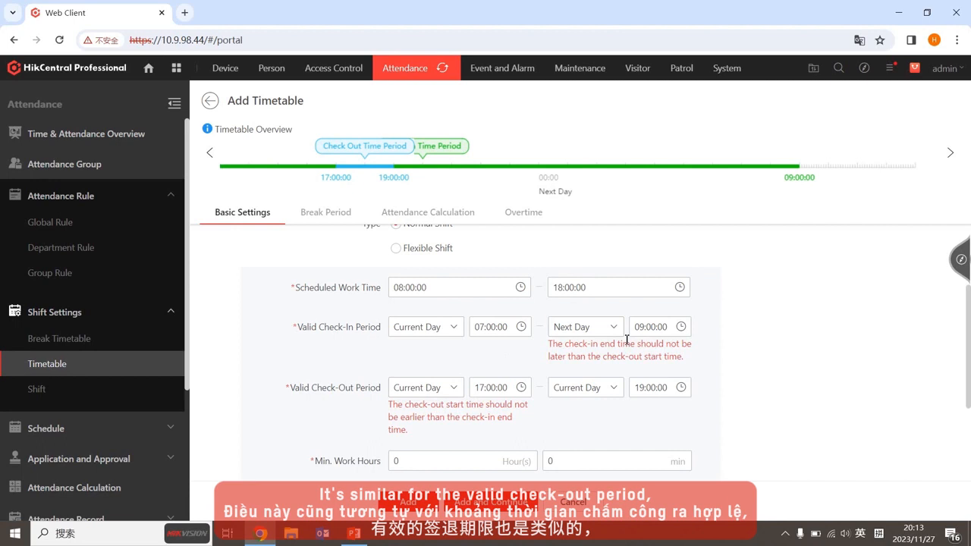
click(596, 327)
click(587, 347)
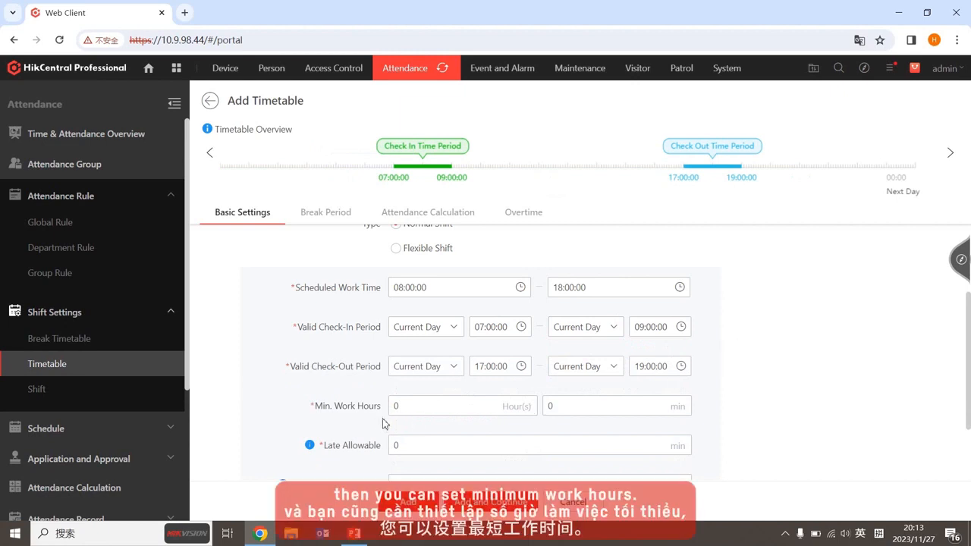
click(425, 406)
click(765, 398)
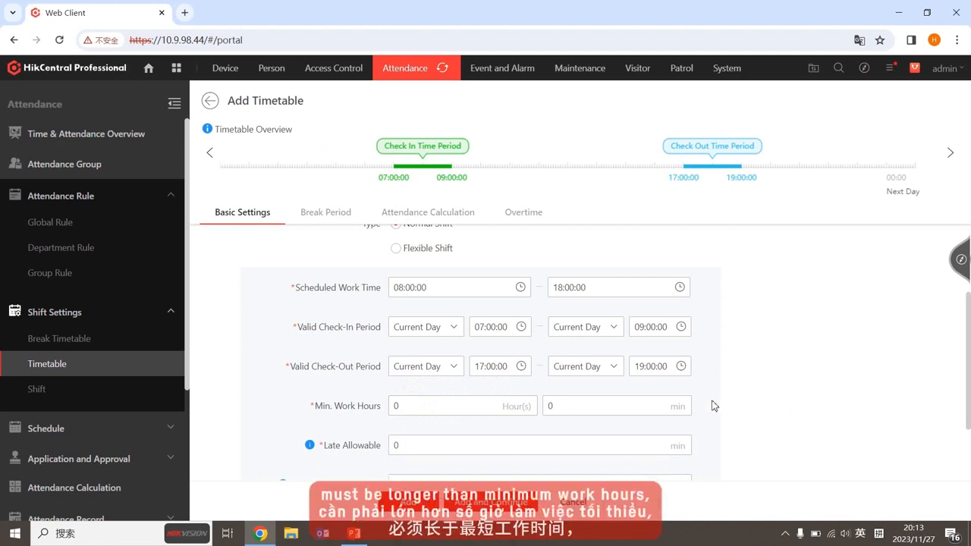
Set the timetable's Late Allowable duration to 30 min
scroll(712, 406, down, 1)
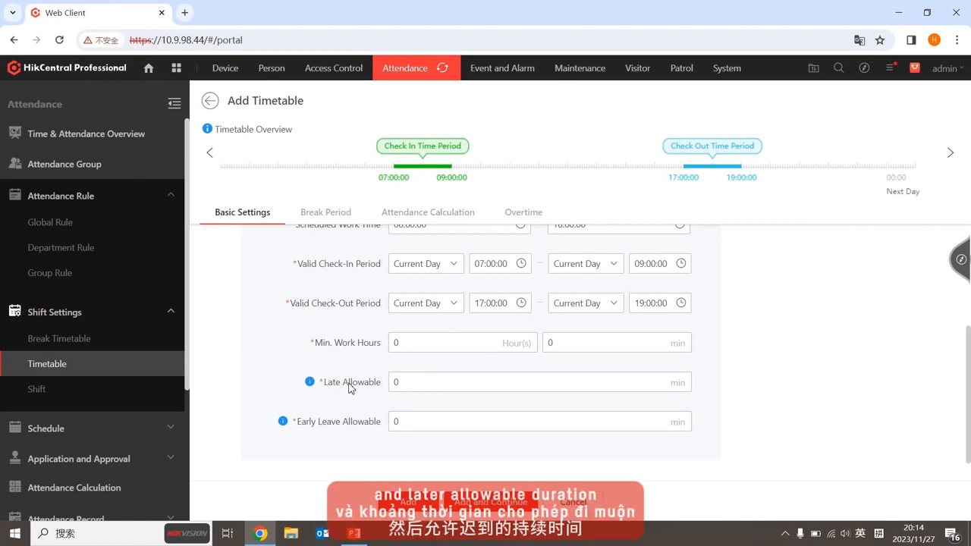
click(418, 381)
key(BackSpace)
text(30)
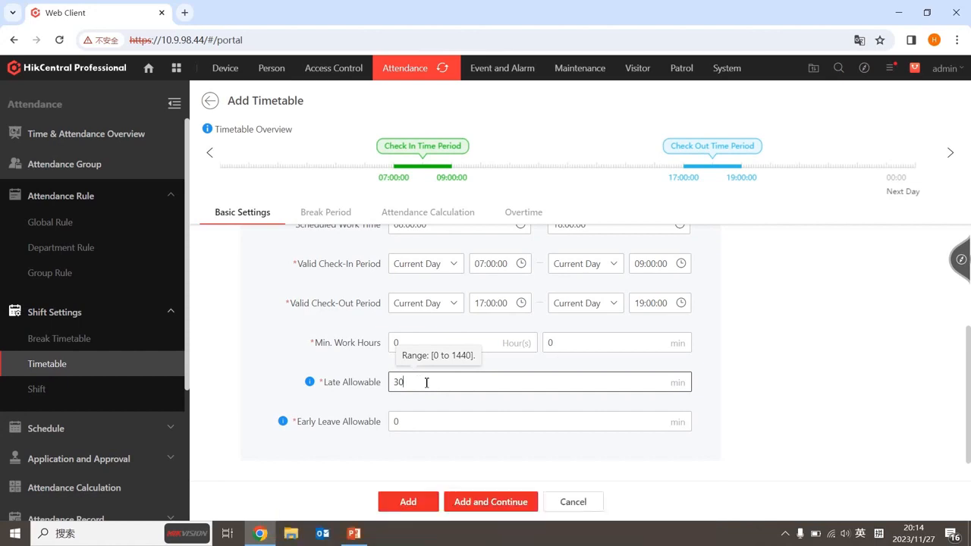
Add the Normal Shift Break Timetable as the break period of the work timetable
click(334, 219)
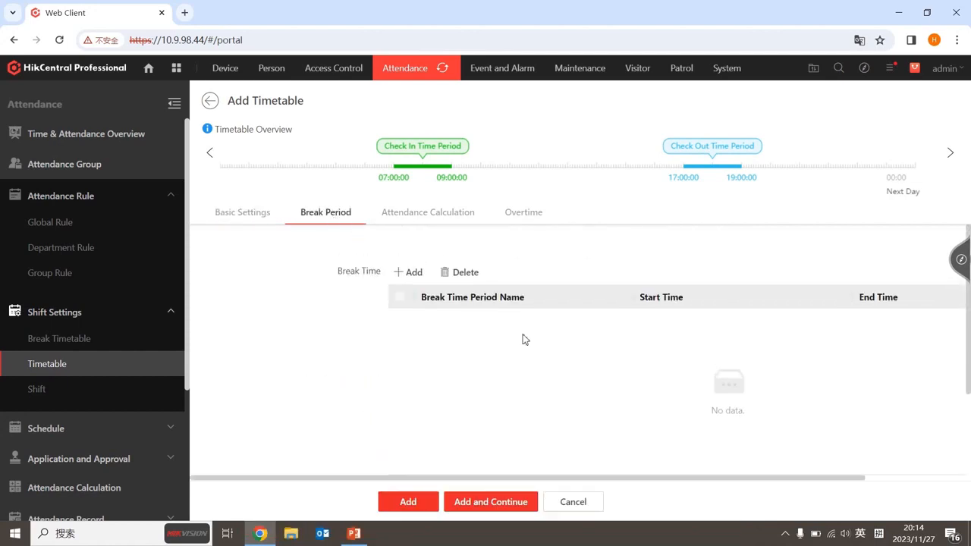
click(396, 273)
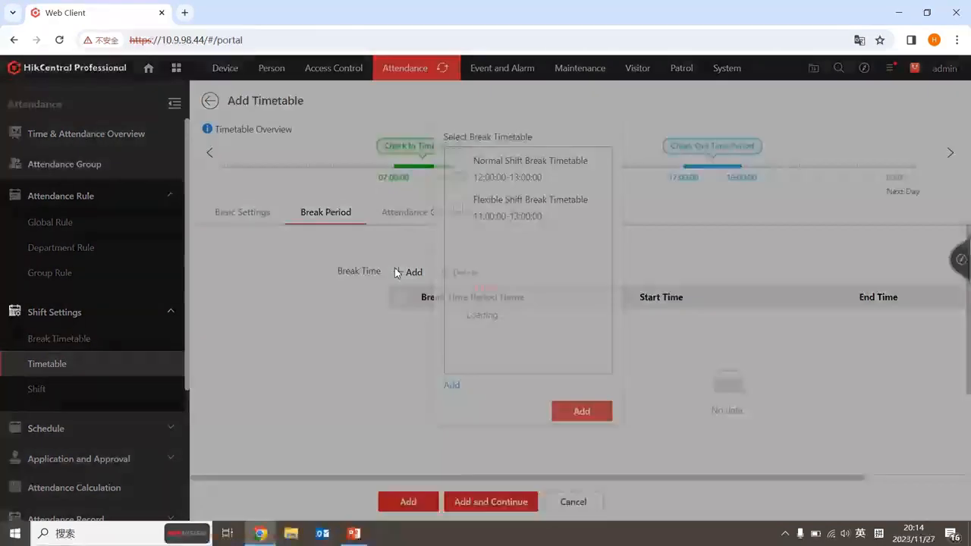
click(470, 181)
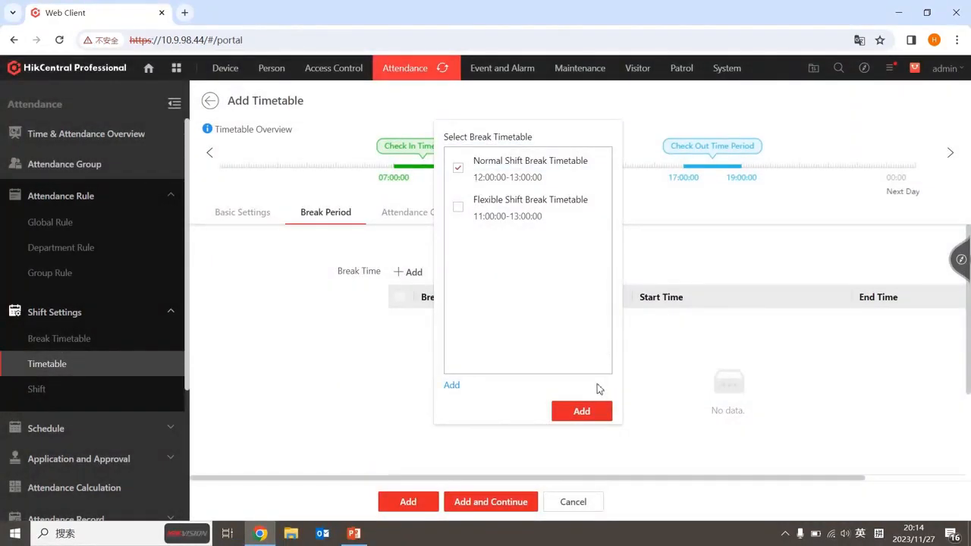
click(582, 411)
Review the timetable's break duration exclusion, attendance calculation and overtime options
scroll(531, 394, down, 2)
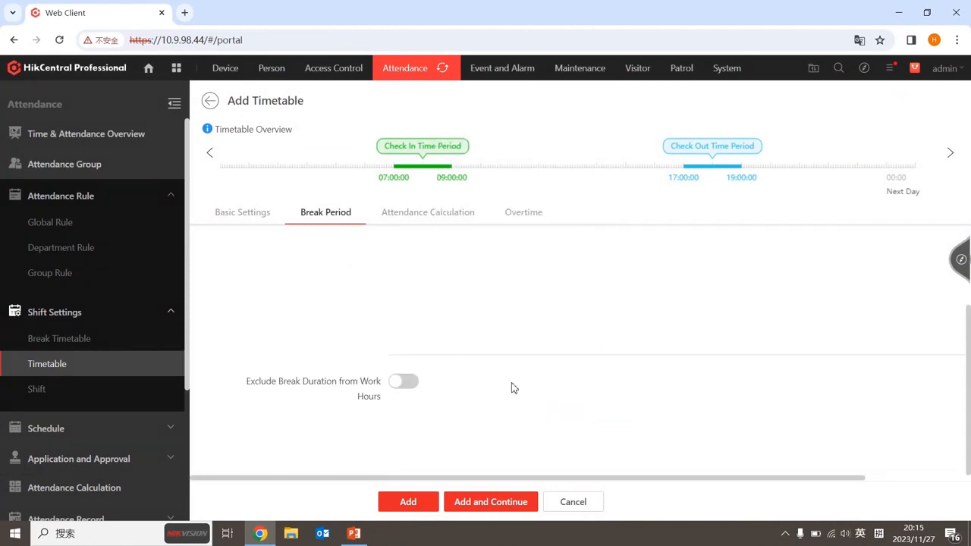
click(451, 216)
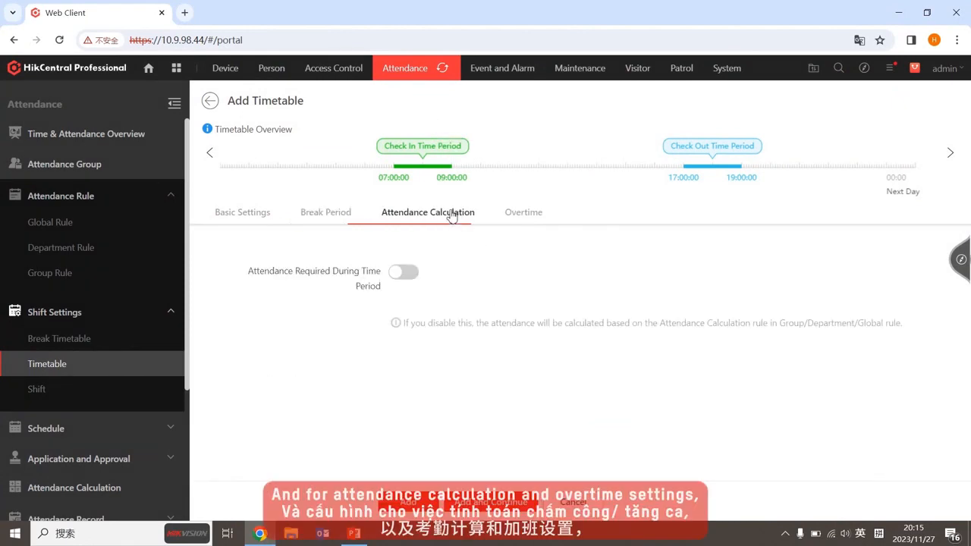
click(519, 216)
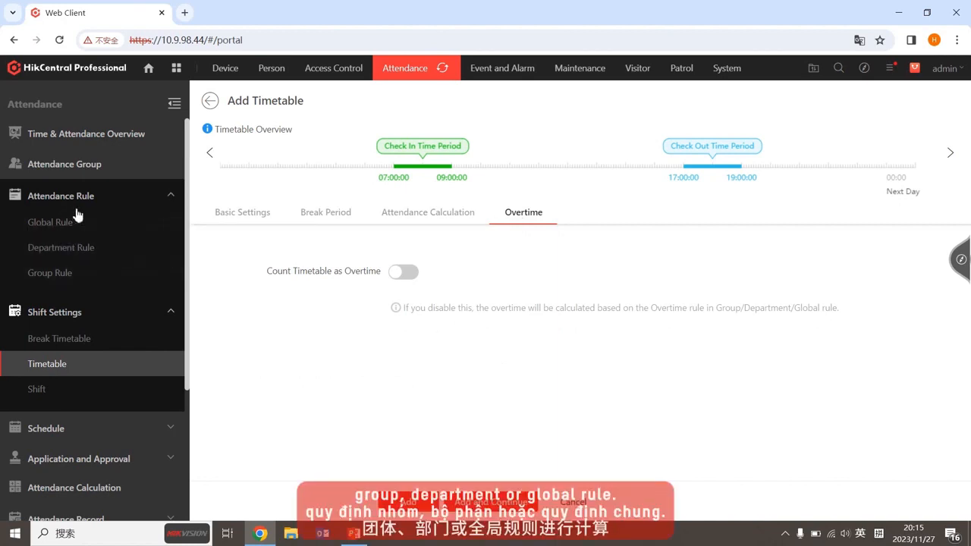
Check the settings behind Count Timetable as Overtime, leave the option disabled and save the Normal Timetable
click(406, 273)
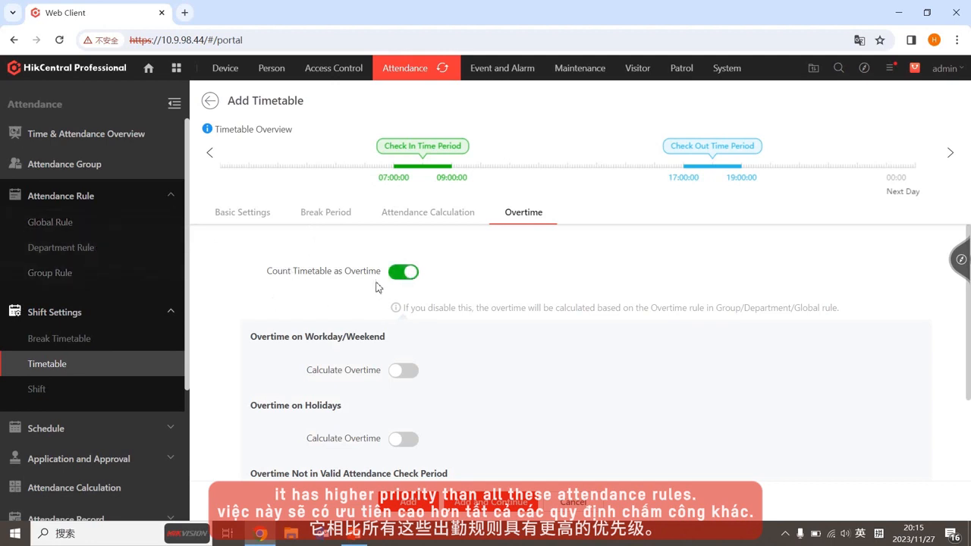
click(402, 272)
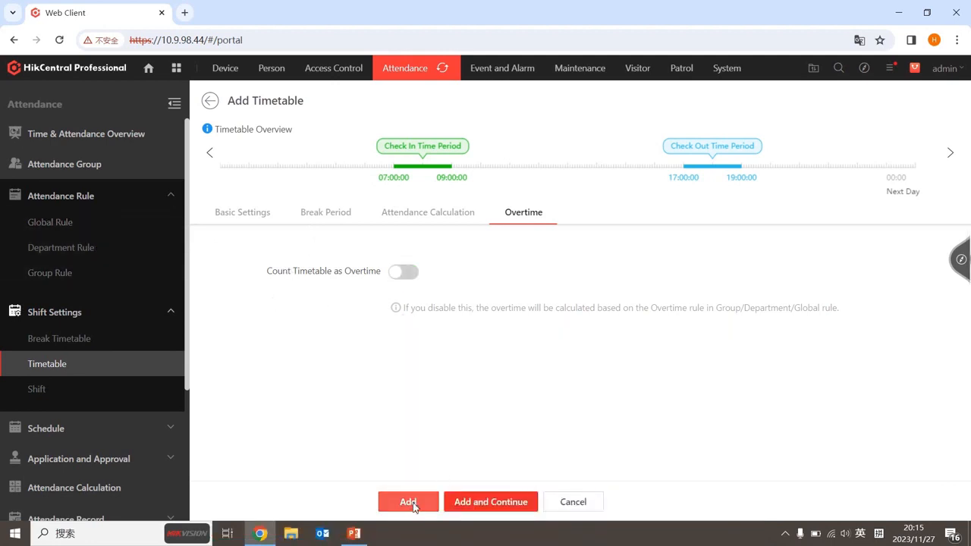
click(413, 504)
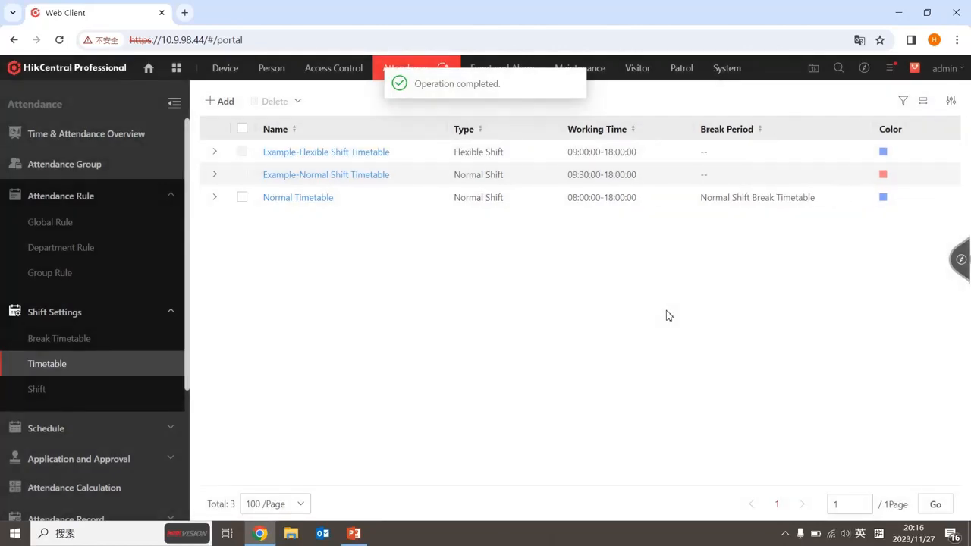
Start another timetable of the Flexible Shift type and name it Flexible Timetable
click(219, 102)
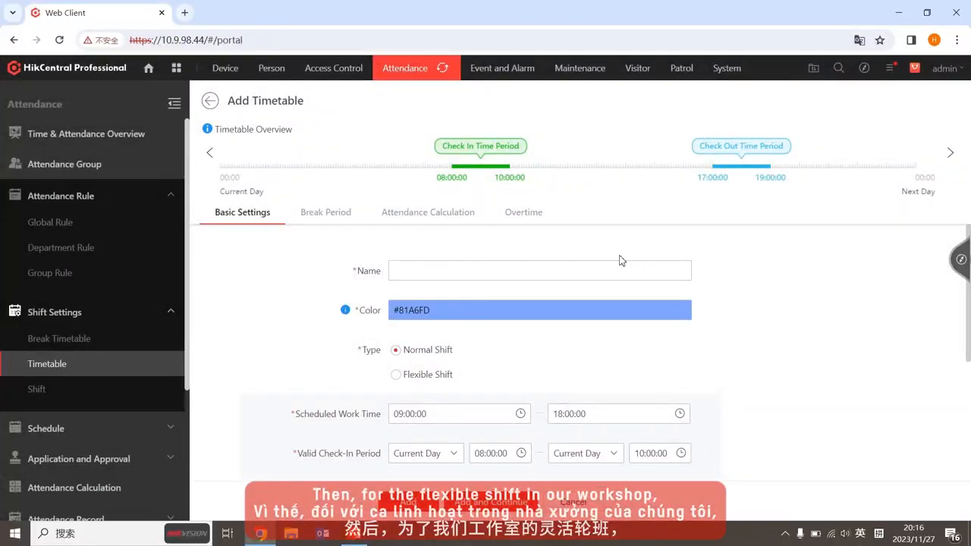
click(546, 266)
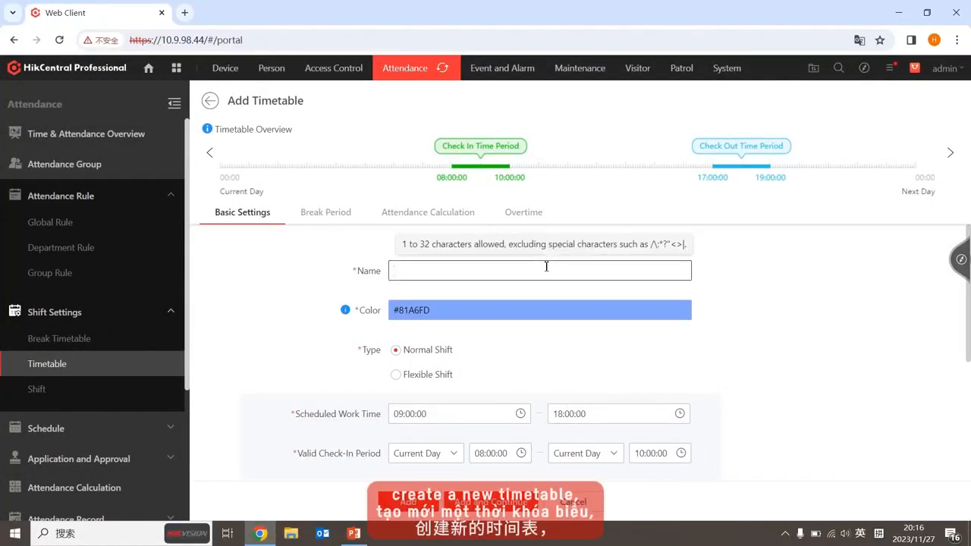
click(415, 377)
click(461, 269)
text(Flexible Timetable)
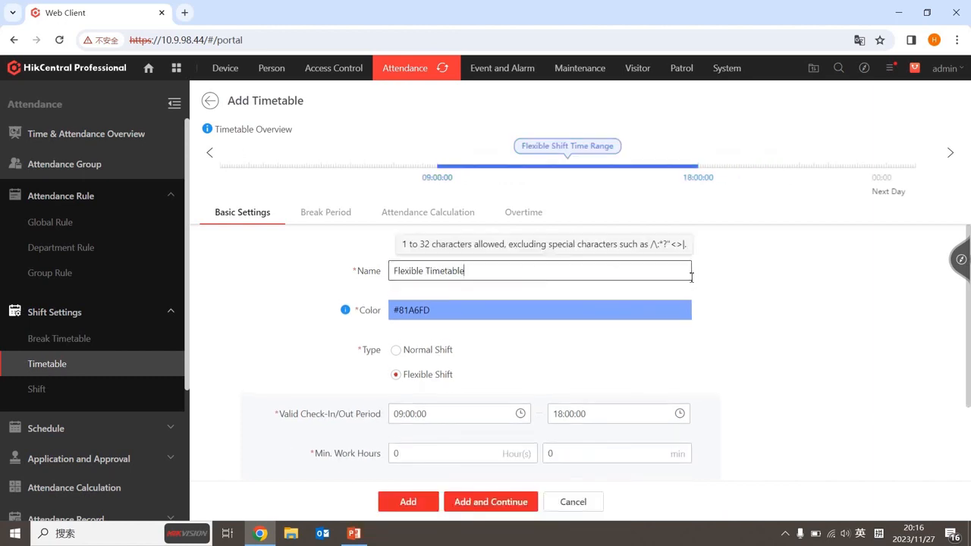
click(769, 307)
Set the flexible timetable's valid check-in/out period from 08:00:00 to 20:00:00
scroll(769, 307, down, 2)
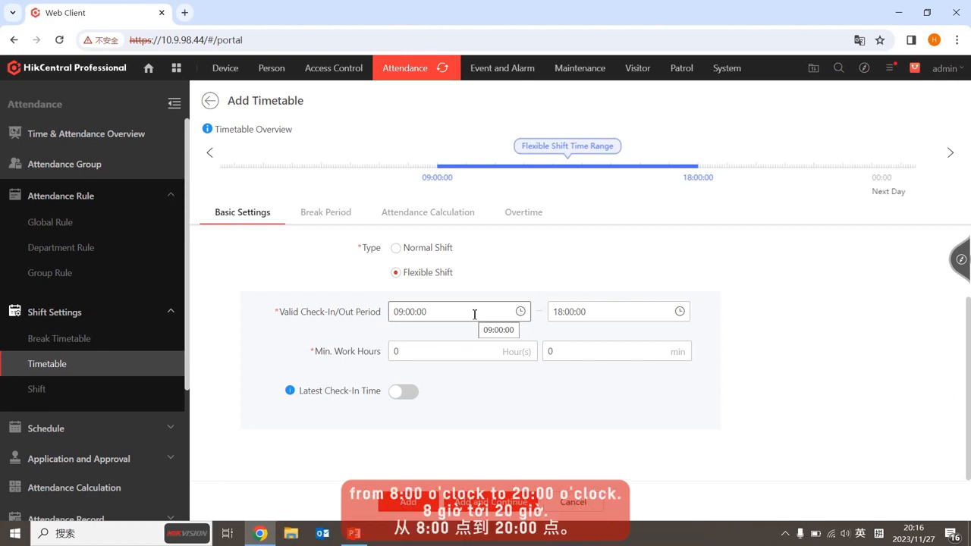
click(474, 311)
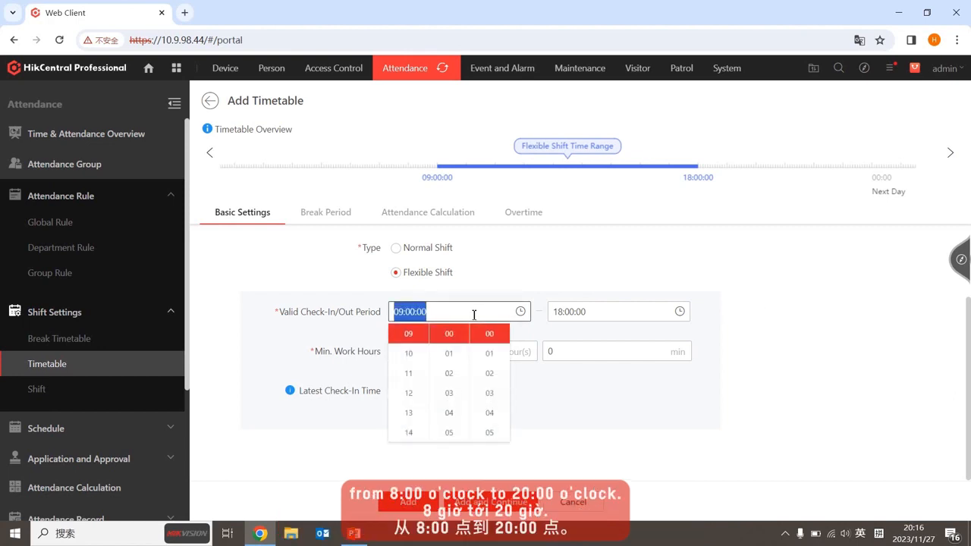
scroll(410, 383, up, 2)
click(408, 377)
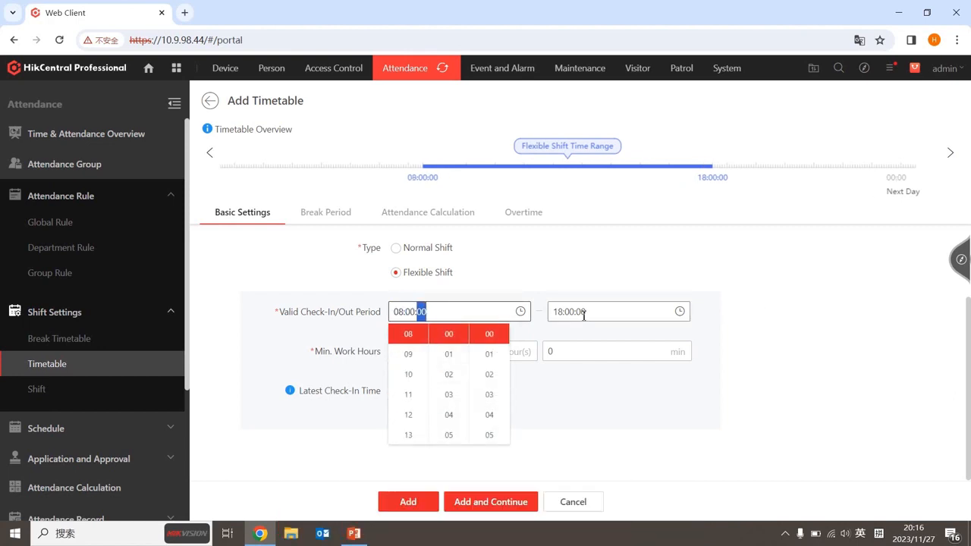
click(586, 311)
click(570, 376)
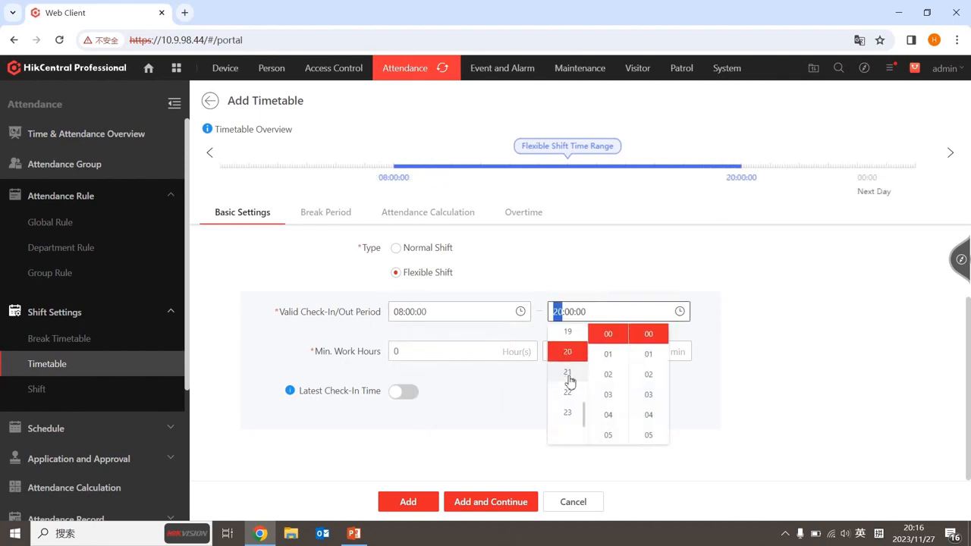
click(763, 338)
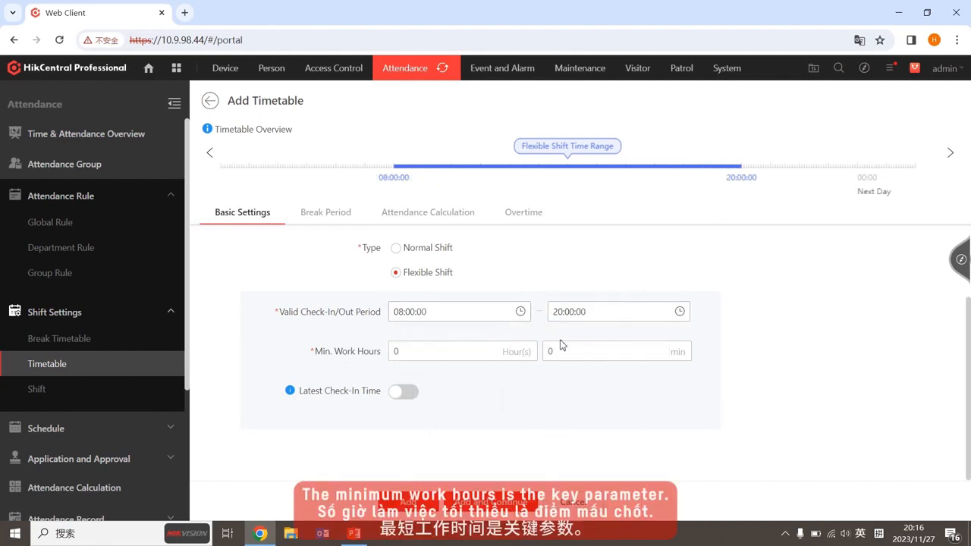
Set the minimum work hours to 6 hours and enable the Latest Check-In Time at 11:30:00
click(406, 354)
key(BackSpace)
text(6)
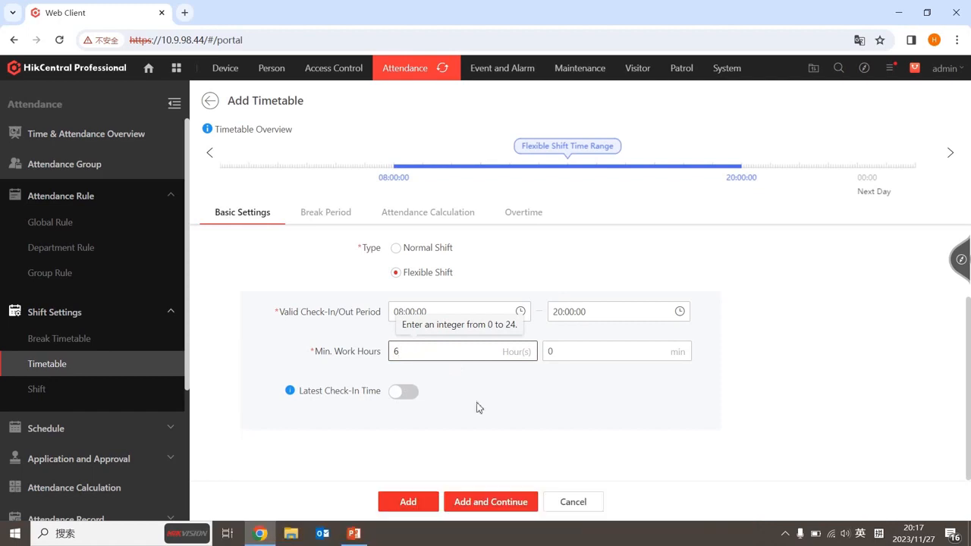
click(402, 392)
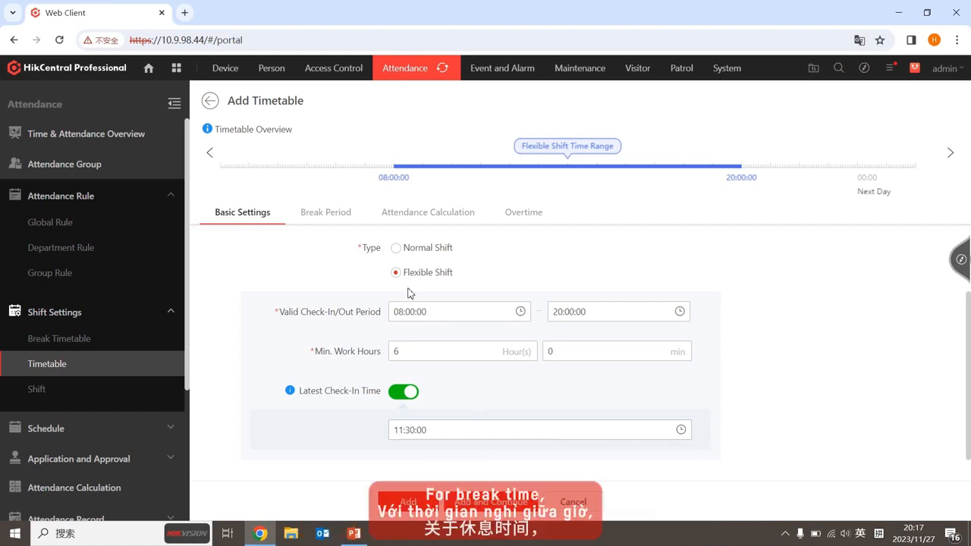
Add the Flexible Shift Break Timetable as the break period of the flexible timetable
click(319, 215)
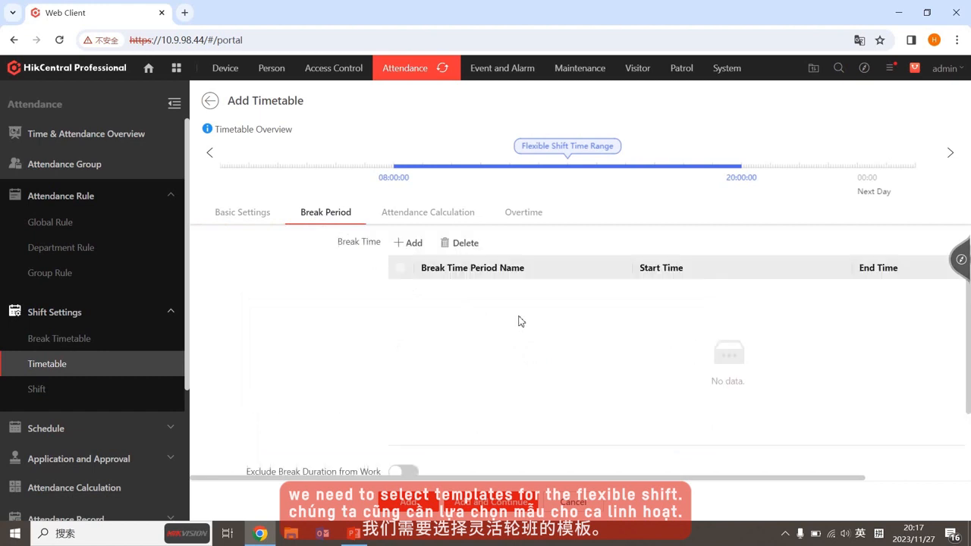
click(409, 271)
click(458, 207)
click(581, 414)
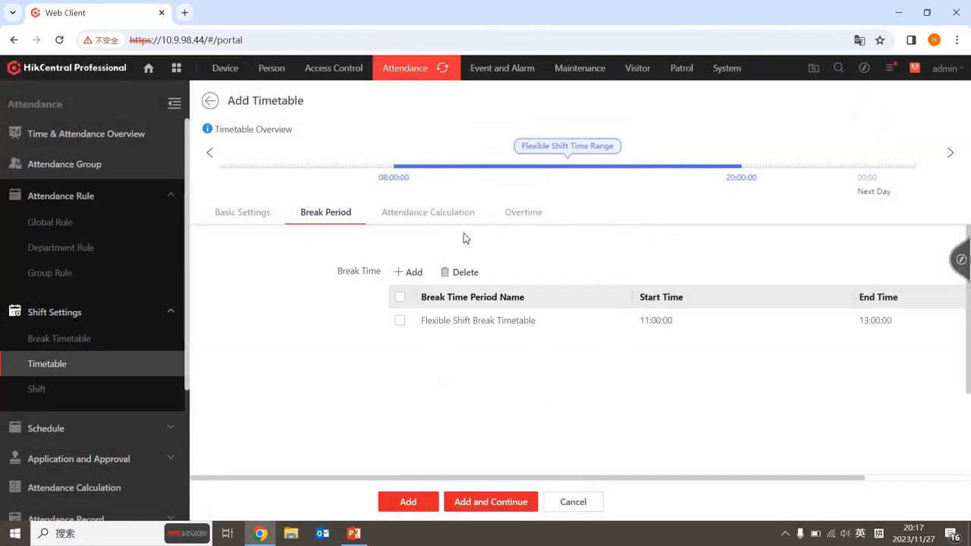
Review the flexible timetable's attendance calculation and overtime options, then save the timetable
click(447, 216)
click(526, 218)
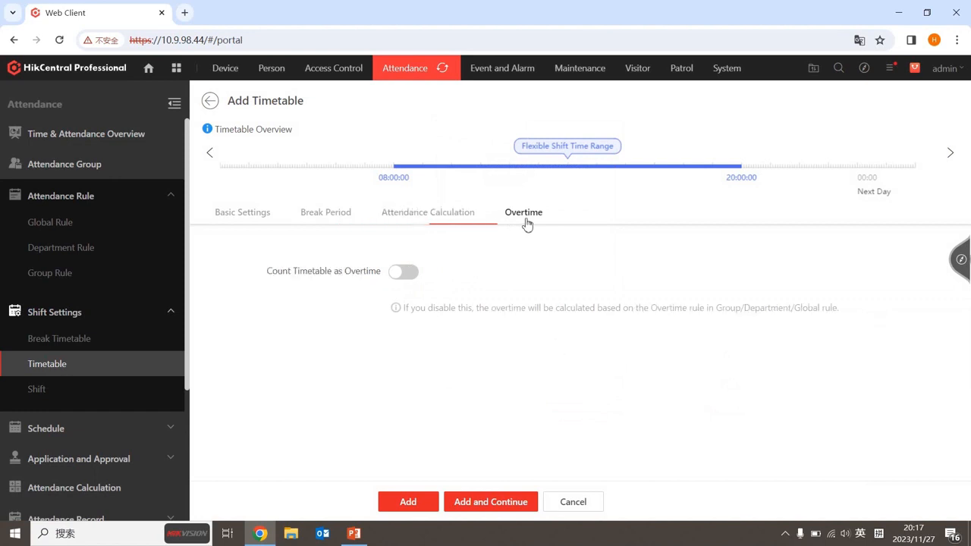
click(426, 502)
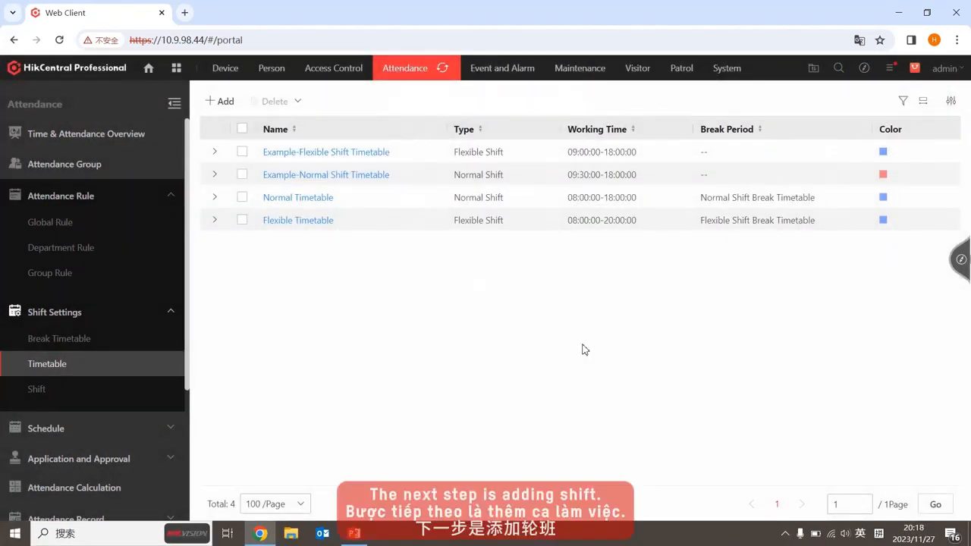
Start adding a new shift in the shift settings and name it Demo Shift
click(85, 396)
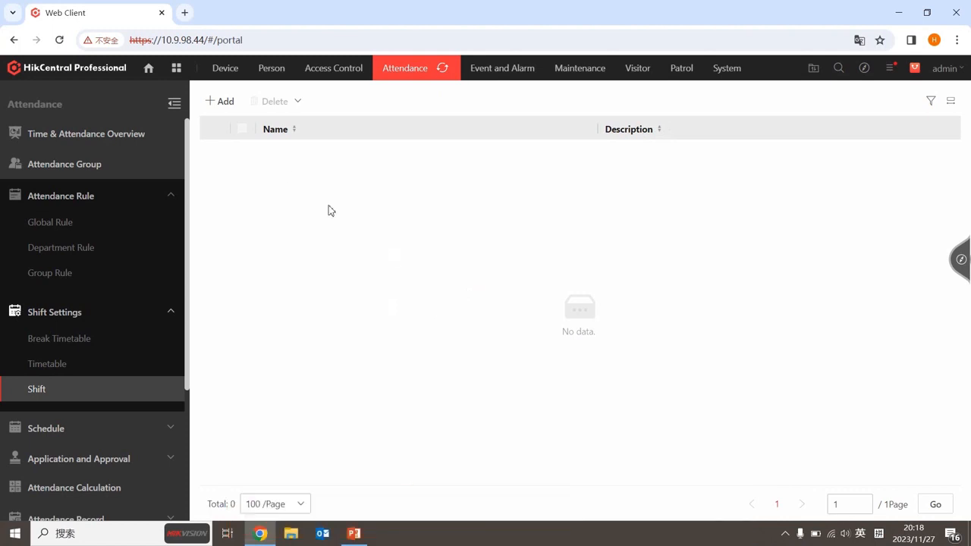
click(222, 102)
click(422, 199)
text(Demo Shift)
Examine the shift's repetition configuration and the shift type filter for its timetables
scroll(620, 345, down, 2)
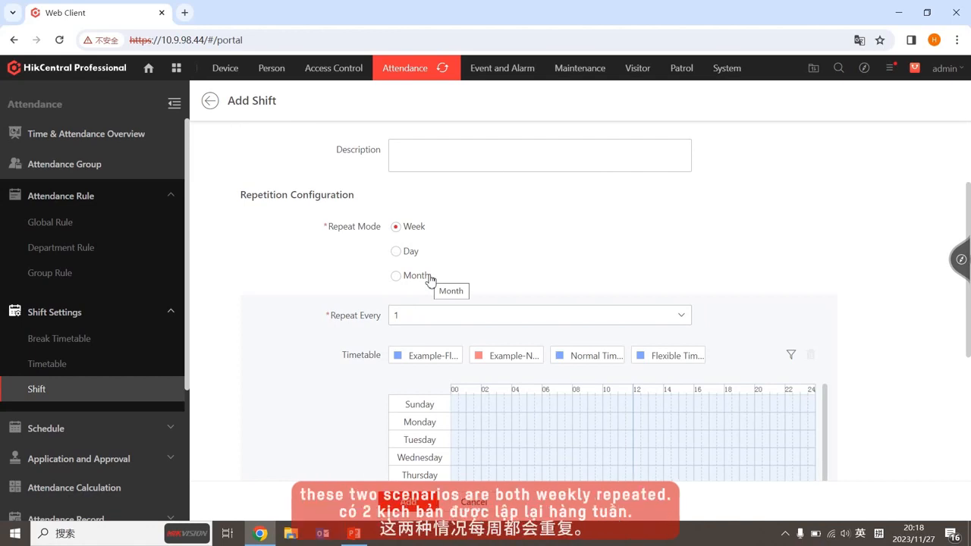
scroll(798, 302, down, 1)
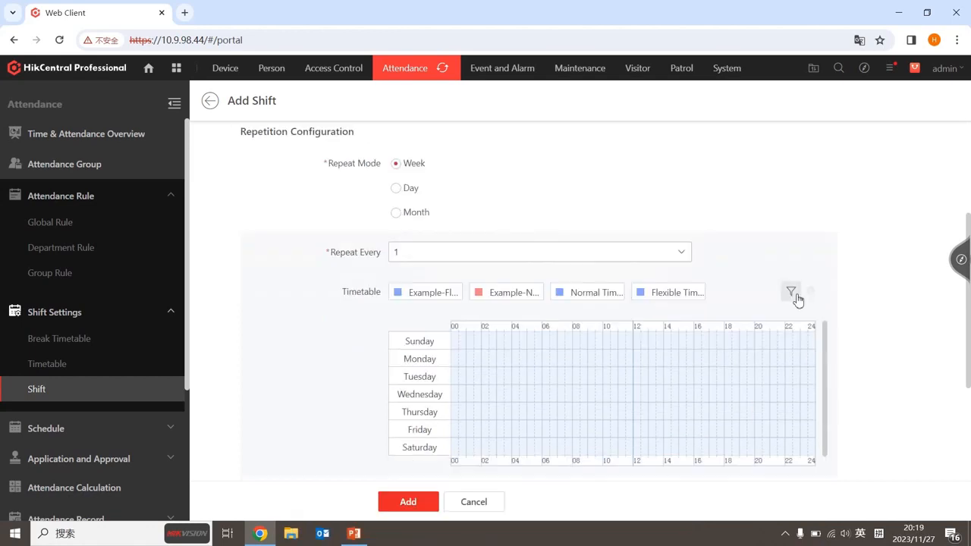
click(793, 297)
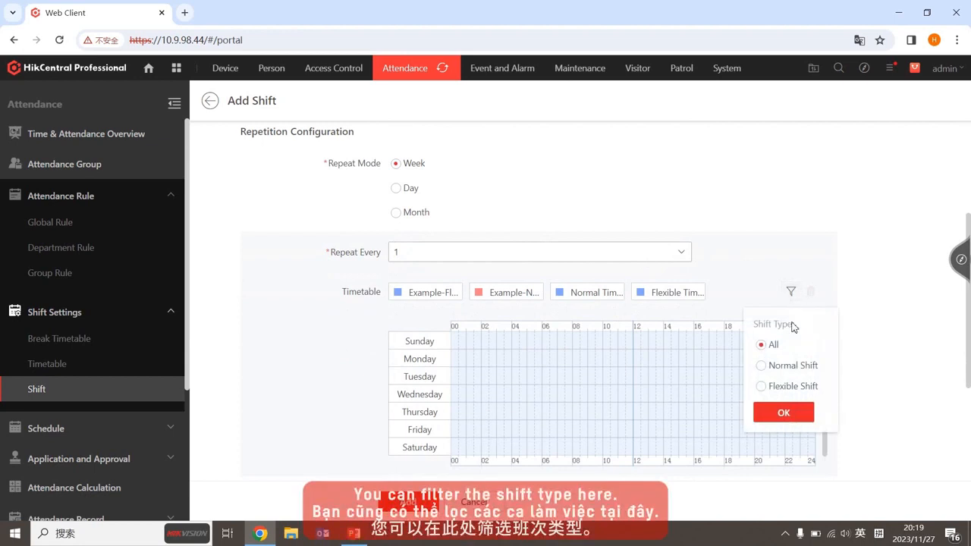
click(780, 258)
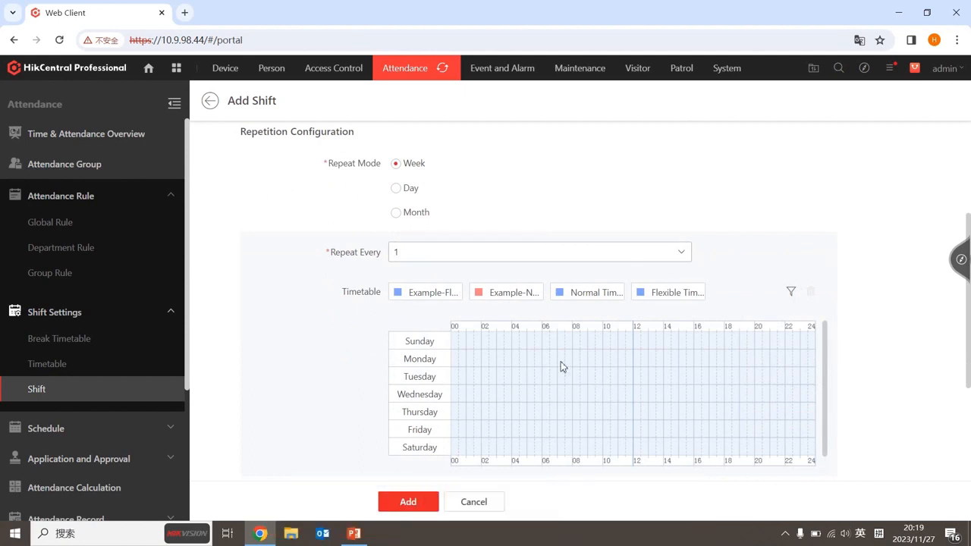
Assign the Normal Timetable to Monday through Friday in the shift's weekly grid
click(578, 298)
click(645, 361)
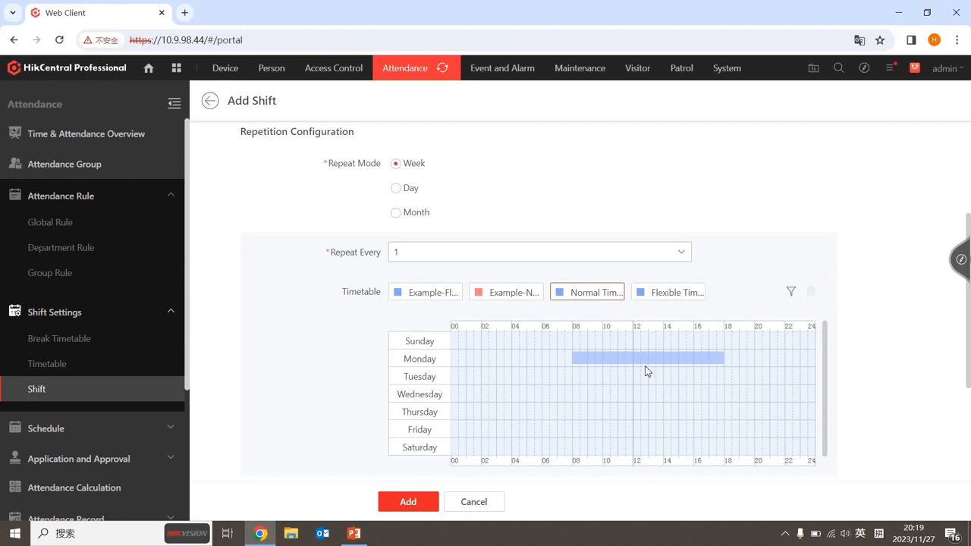
click(637, 376)
click(636, 395)
click(635, 412)
click(692, 426)
Enable Configure Attendance During Holidays for Demo Shift
scroll(925, 362, down, 3)
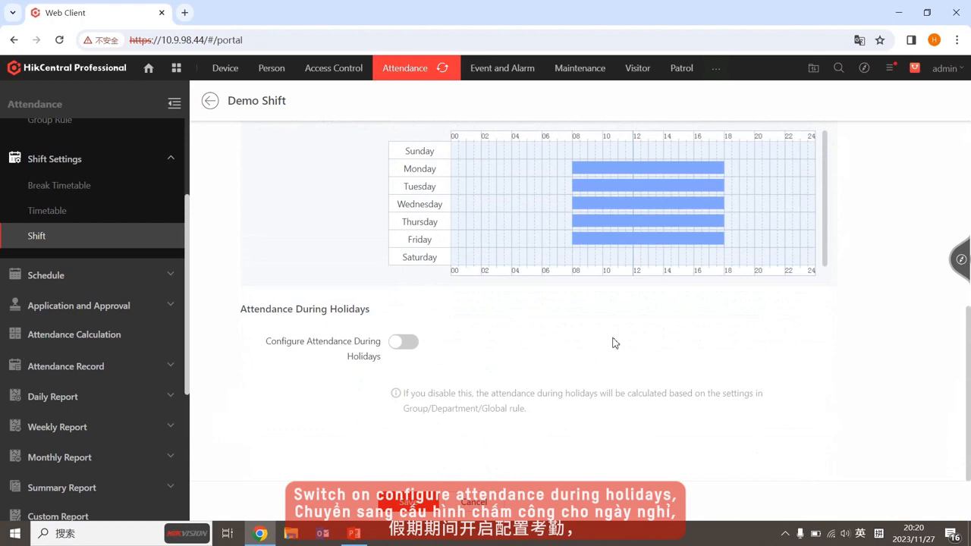
click(403, 341)
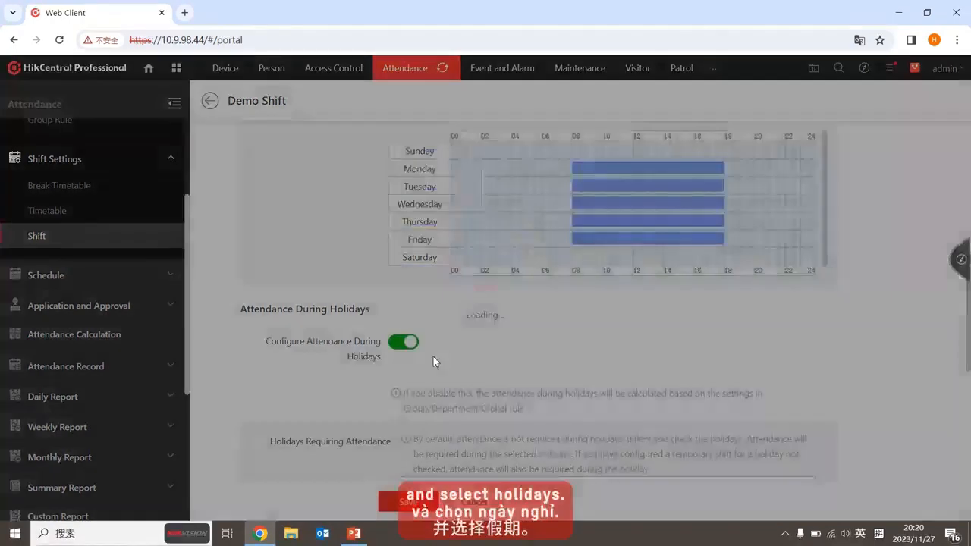
scroll(470, 362, down, 5)
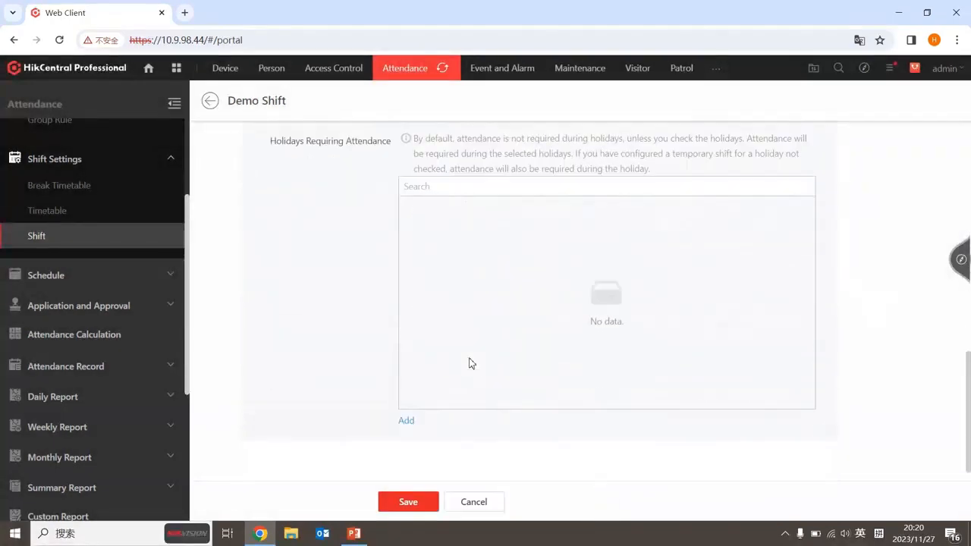
Add a holiday named Demo Holiday to the holidays requiring attendance and save the shift
click(406, 397)
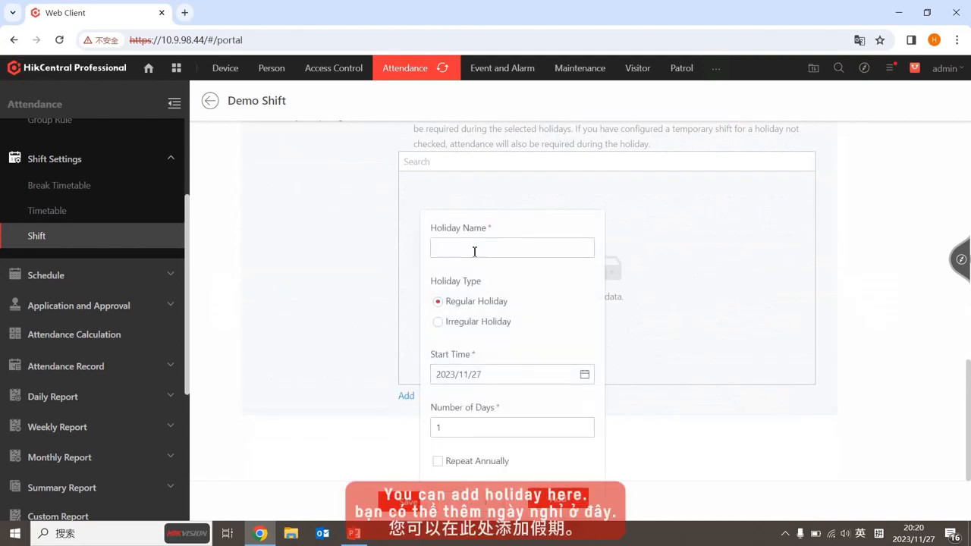
click(474, 251)
text(Demo Holiday)
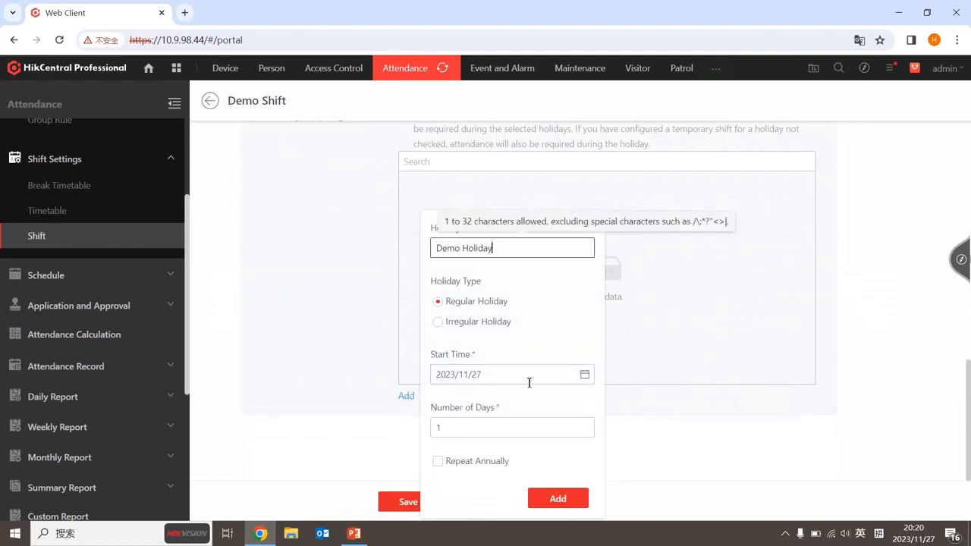
click(556, 498)
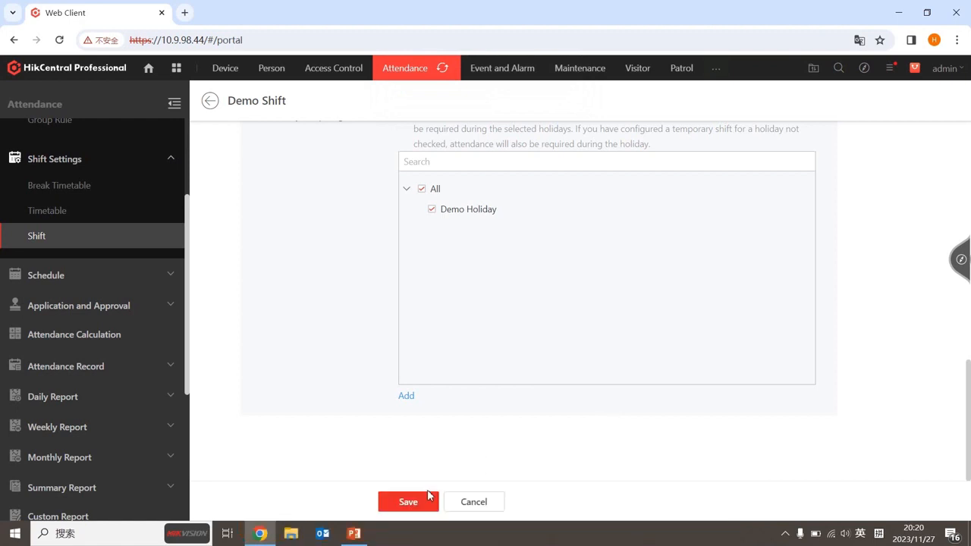
click(404, 501)
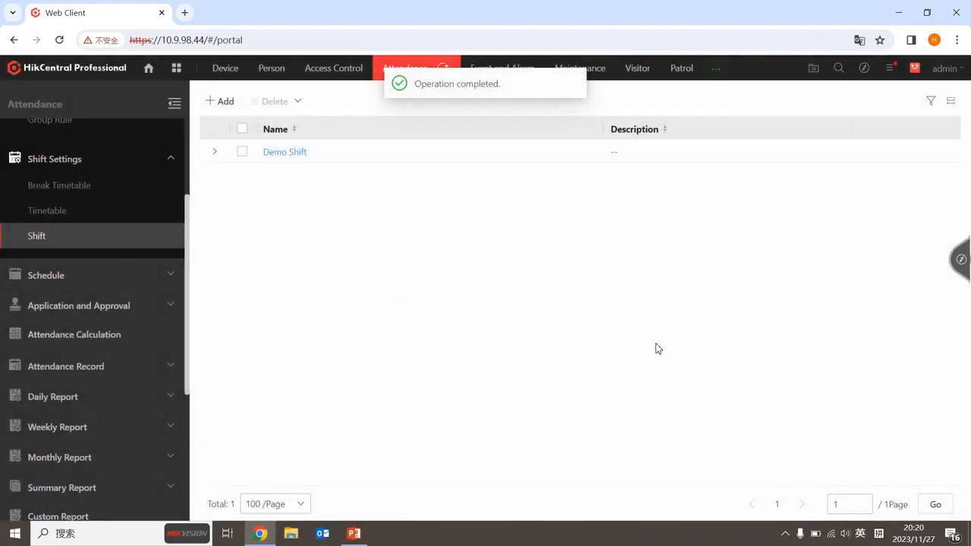
Start a new department schedule for Team A under the Tech Support Department
click(137, 275)
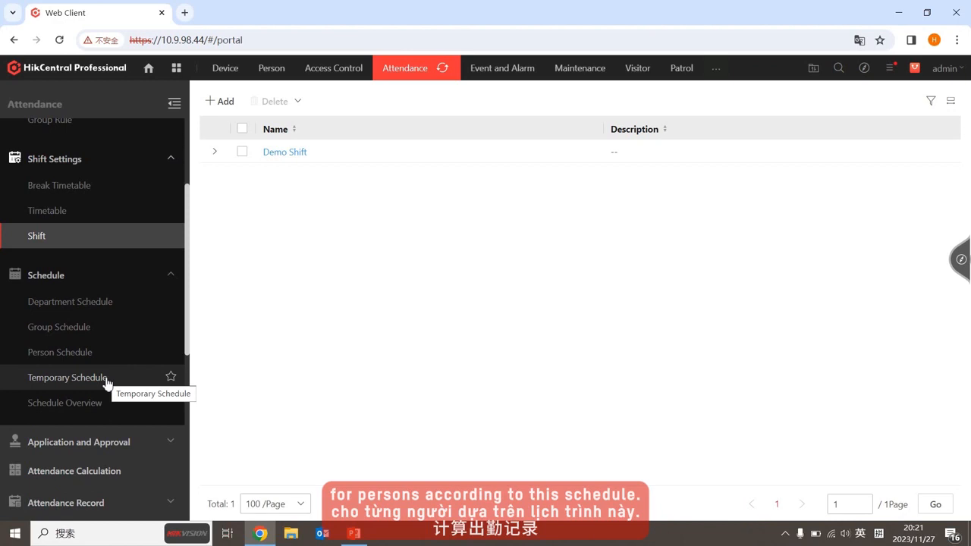
click(94, 302)
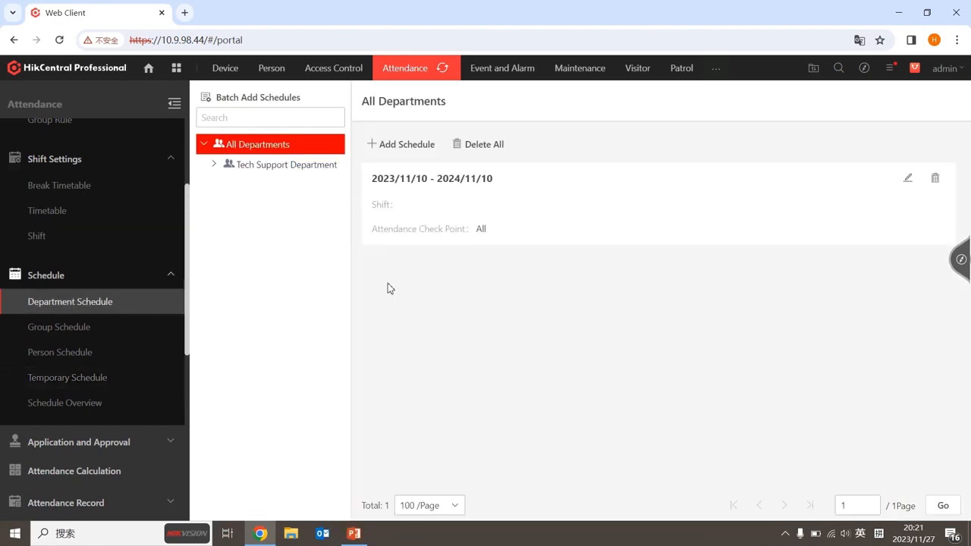
click(219, 166)
click(255, 185)
click(643, 377)
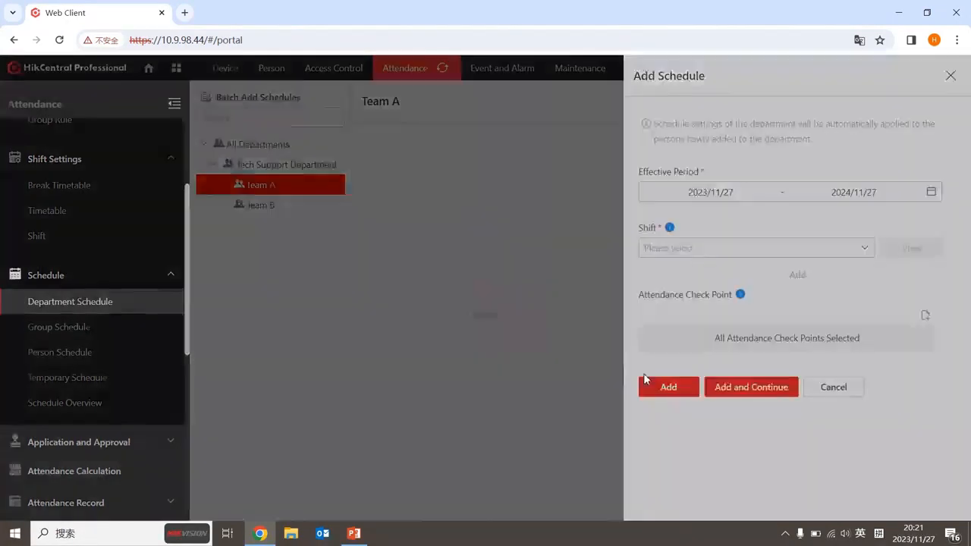
Assign Demo Shift to Team A for 2023/11/27 - 2024/11/27, review the shift's details, and add the schedule
click(720, 189)
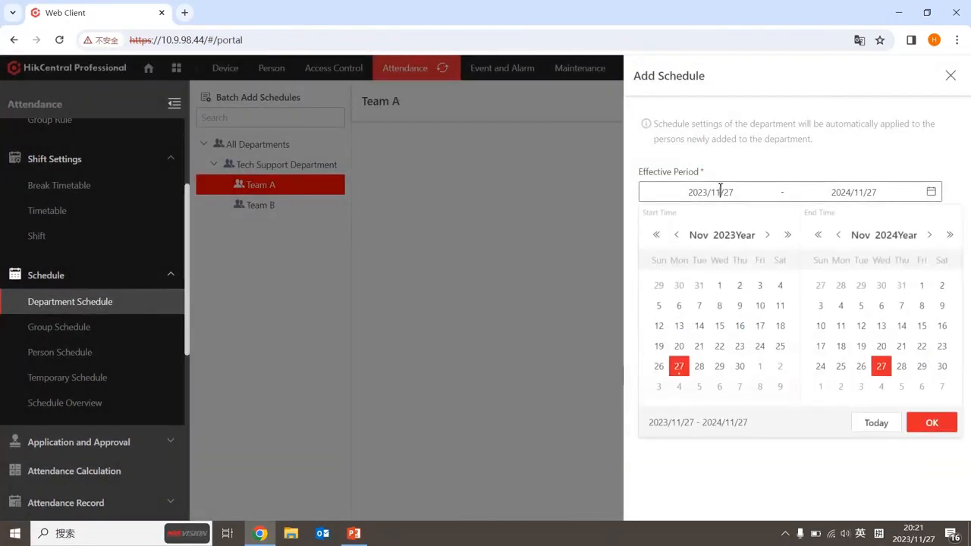
click(741, 168)
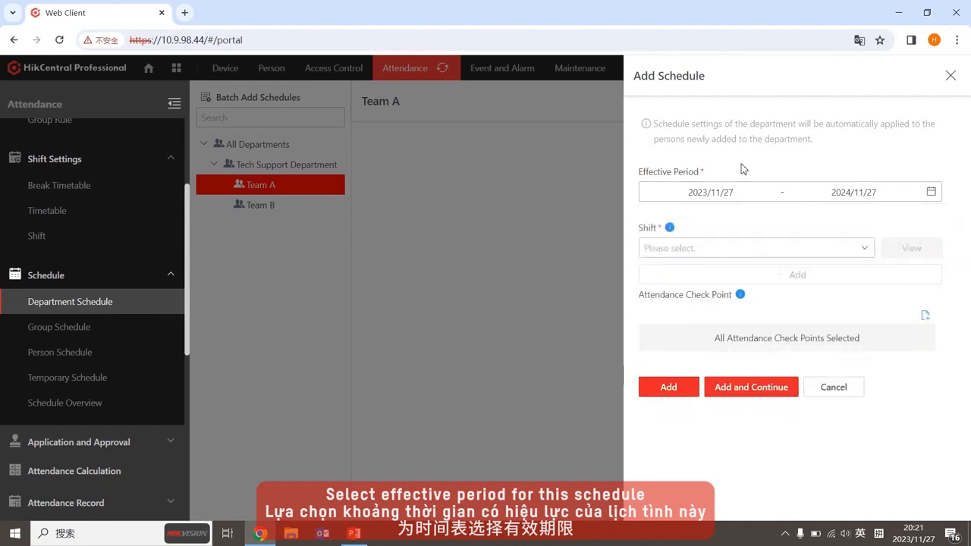
click(819, 248)
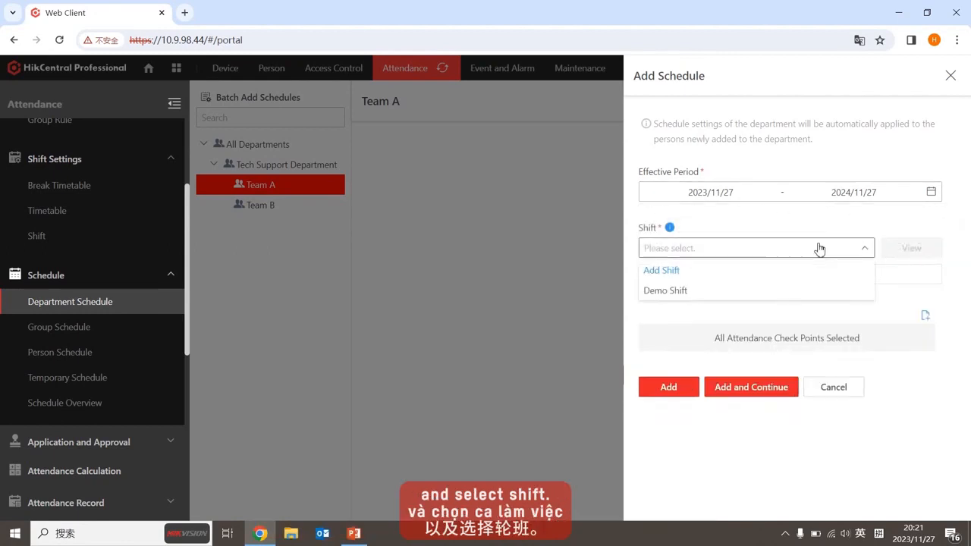
click(705, 288)
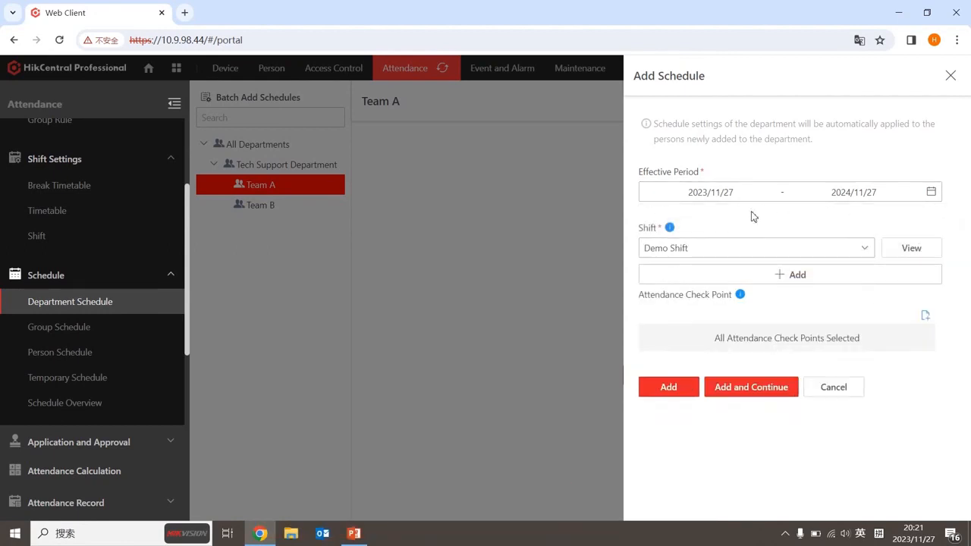
click(896, 253)
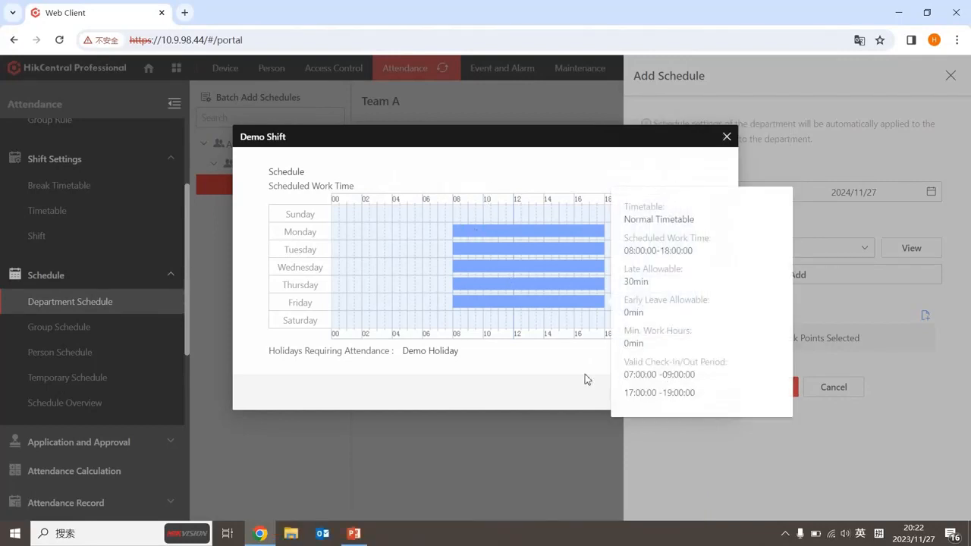
click(687, 392)
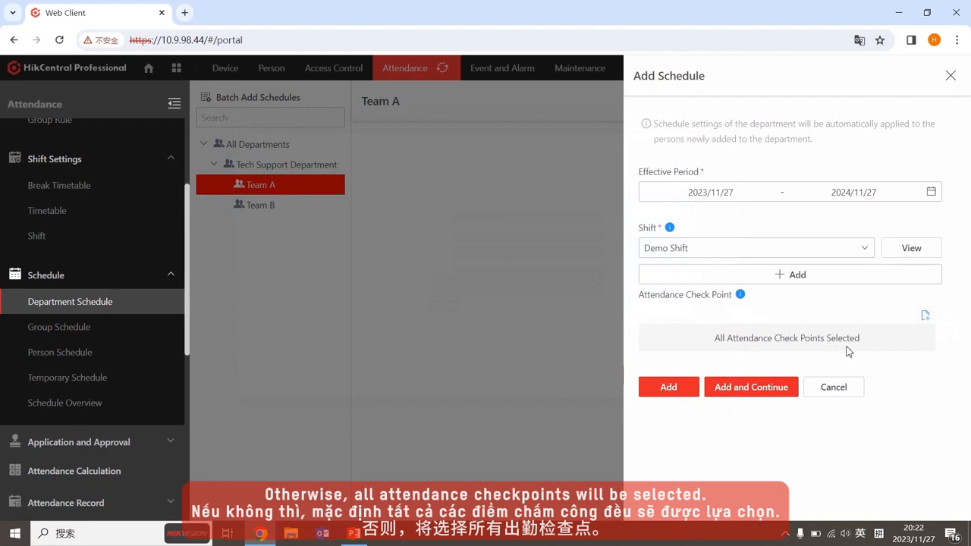
click(680, 391)
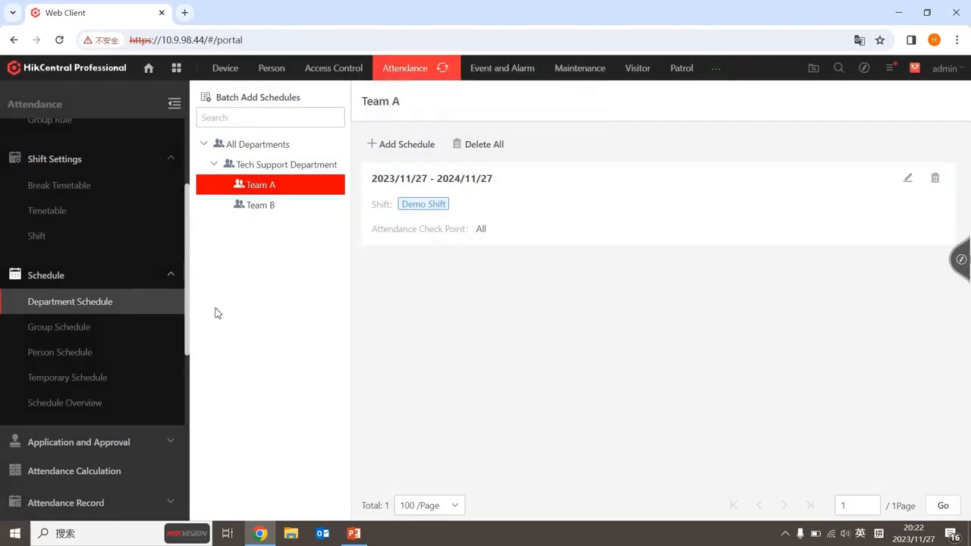
Add a group schedule that assigns Demo Shift to Demo Attendance Group
click(112, 326)
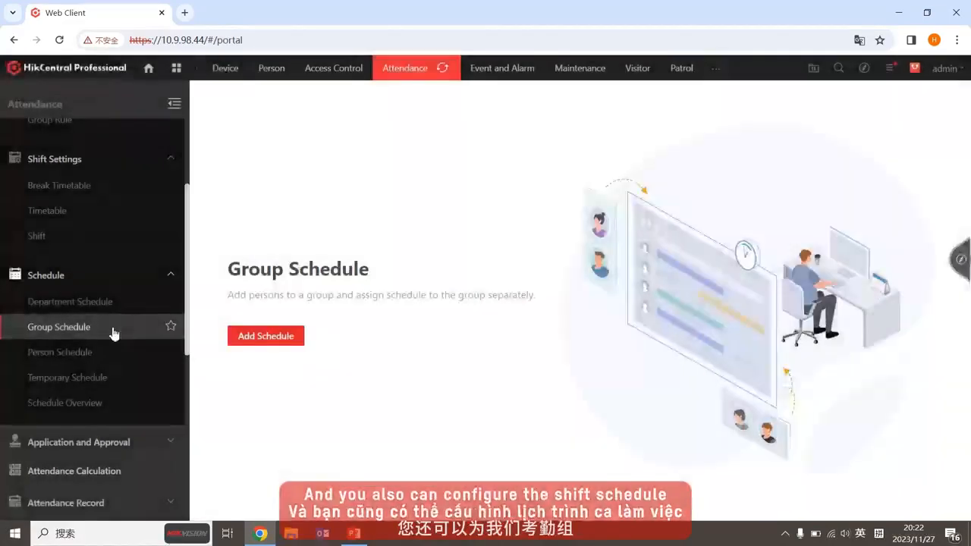
click(262, 338)
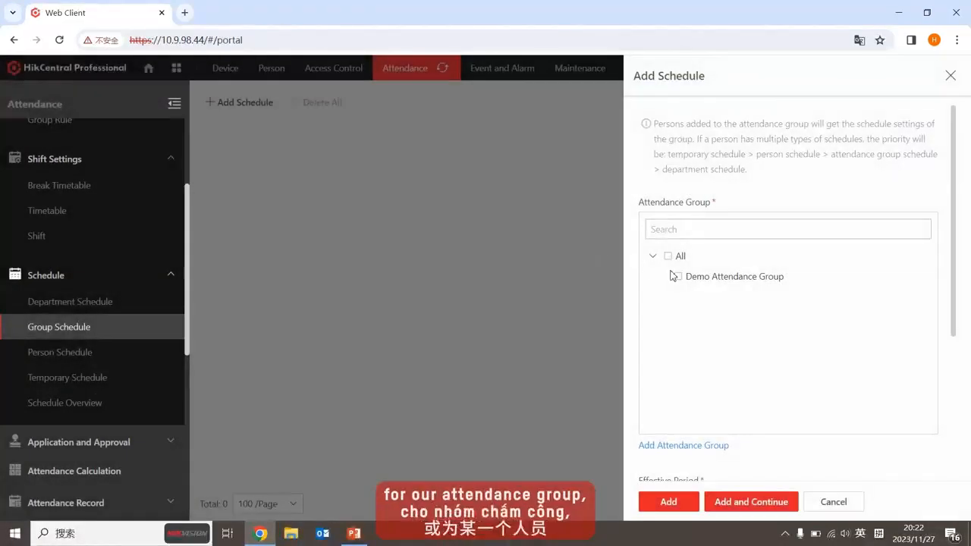
click(674, 276)
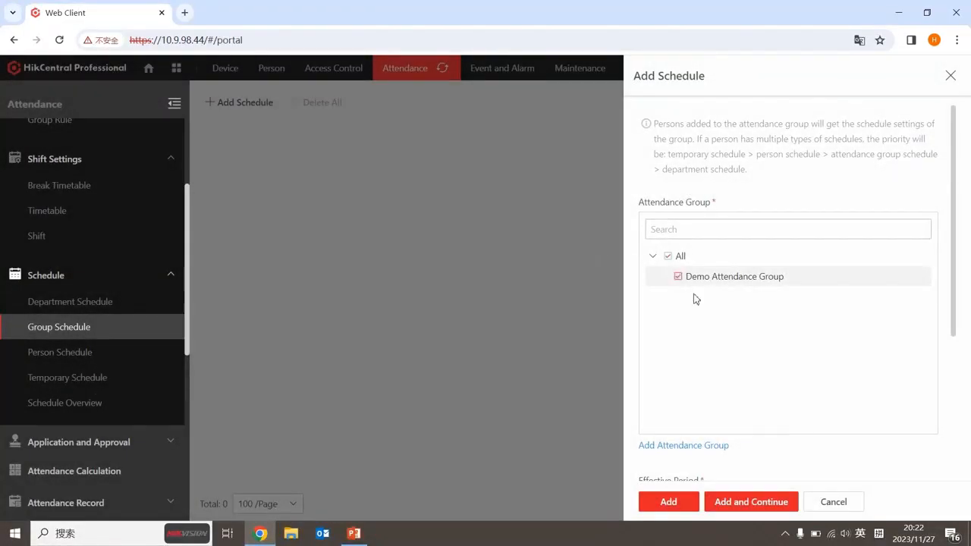
scroll(736, 336, down, 3)
click(726, 325)
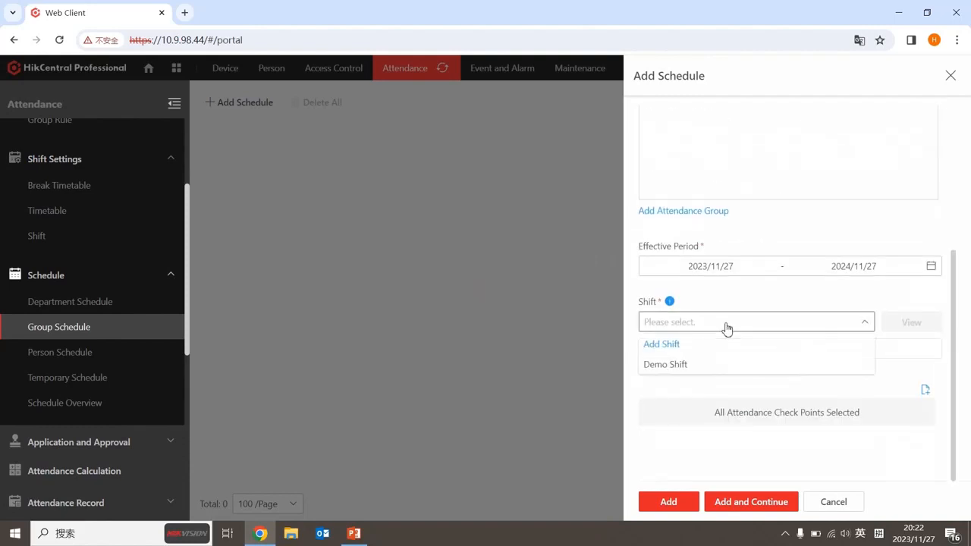
click(703, 365)
click(682, 494)
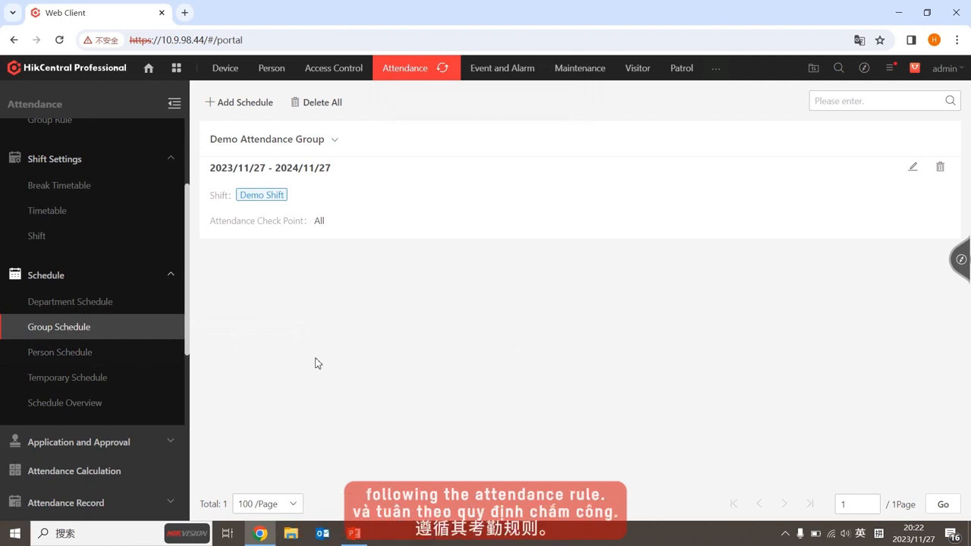
Start a temporary schedule and add the first listed person from all departments to it
click(136, 376)
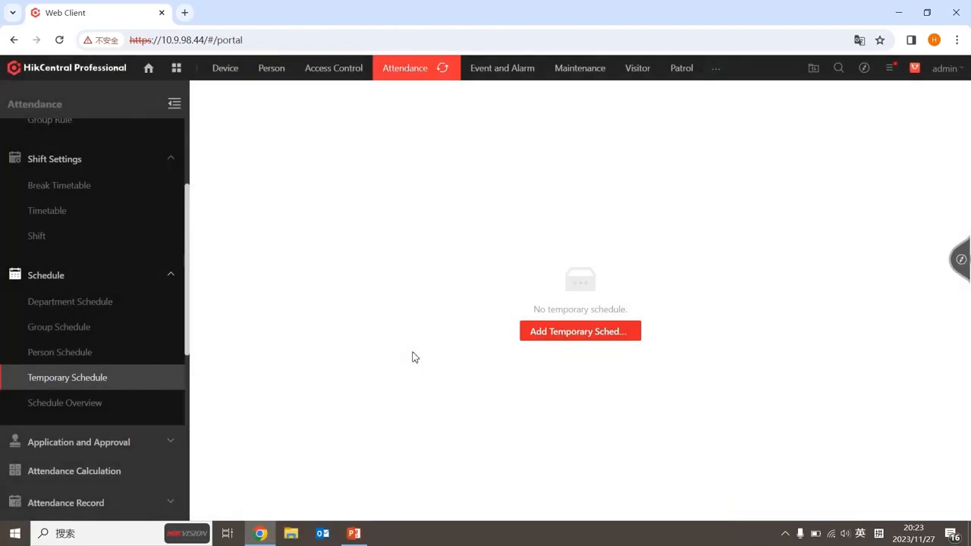
click(538, 341)
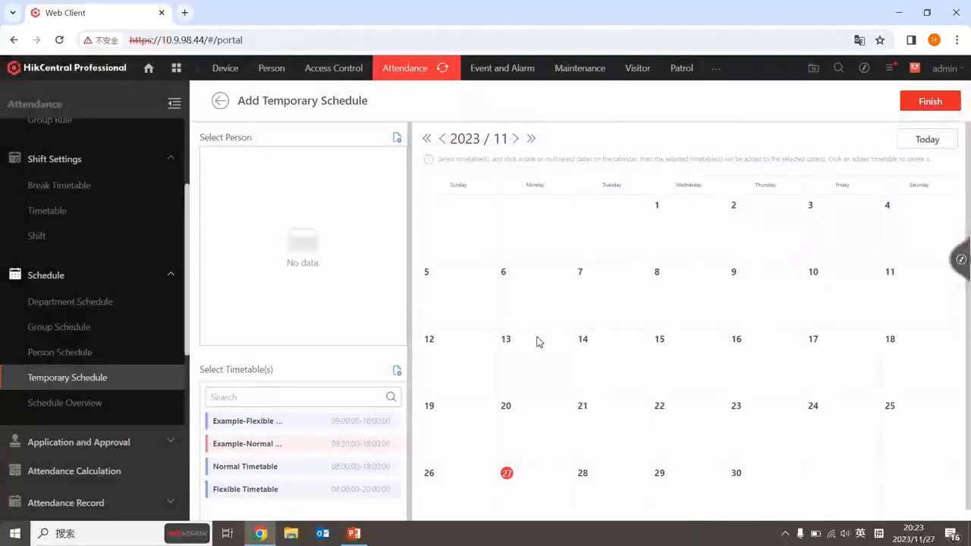
click(397, 139)
click(614, 169)
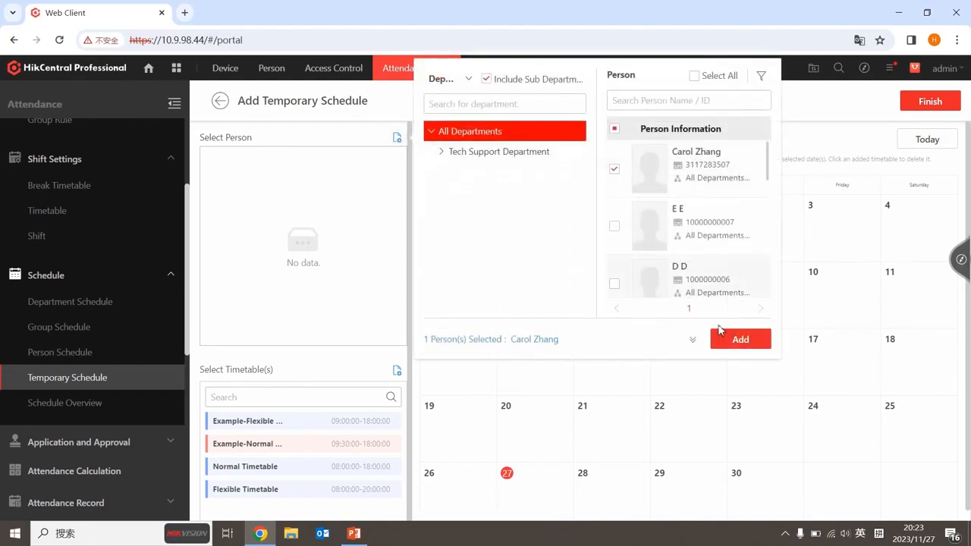
click(724, 339)
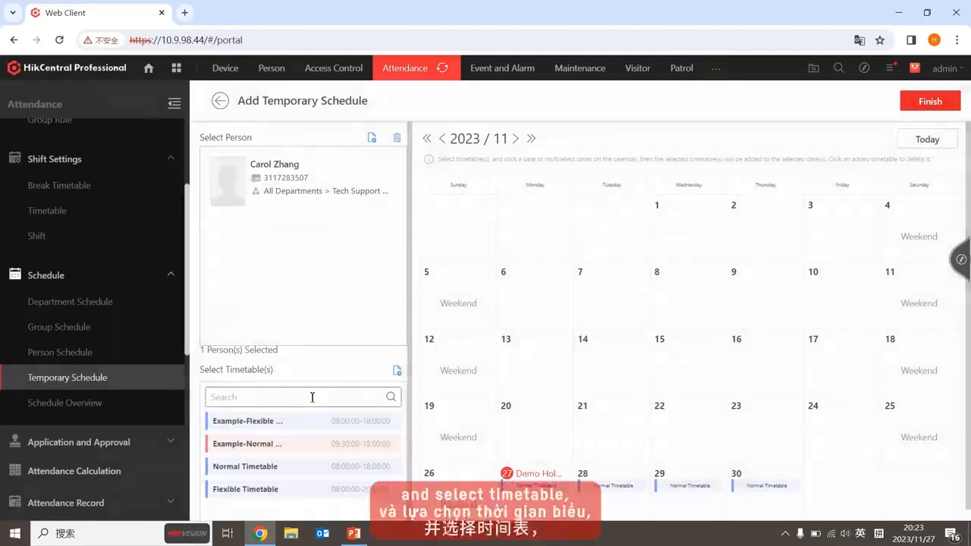
Apply the 09:30-18:00 Example-Normal timetable to Saturdays 4, 11, 18 and 25 November 2023, save, and view the schedule overview
click(277, 446)
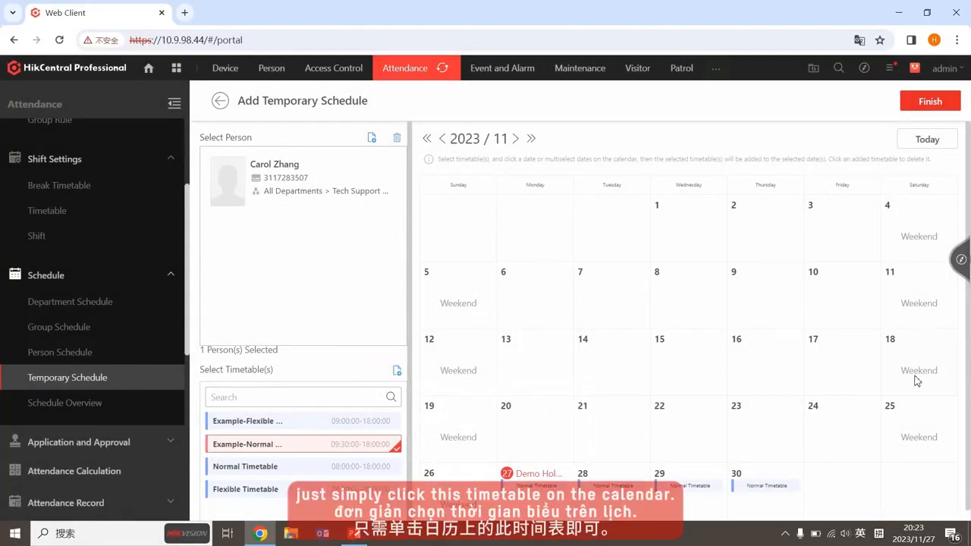
click(914, 236)
click(919, 303)
click(917, 368)
click(925, 422)
click(929, 101)
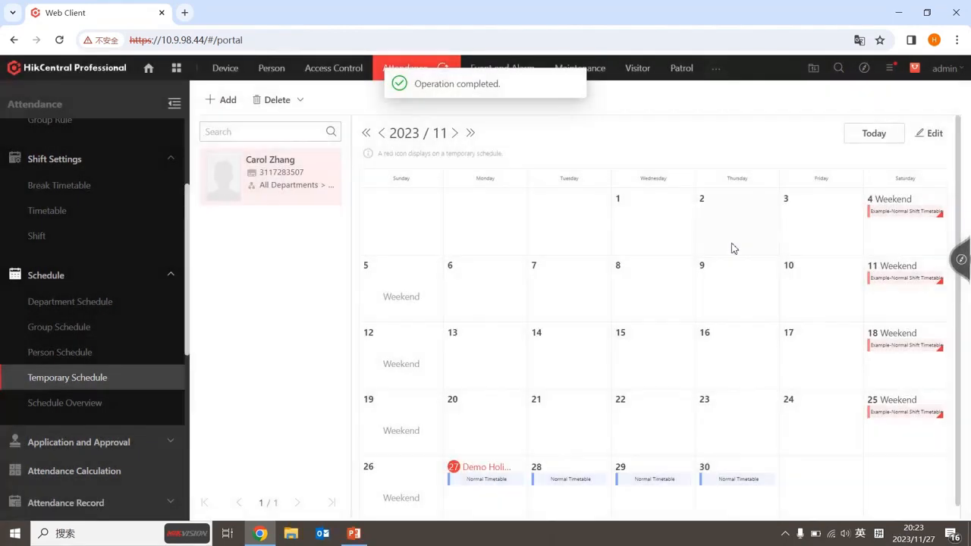
click(52, 404)
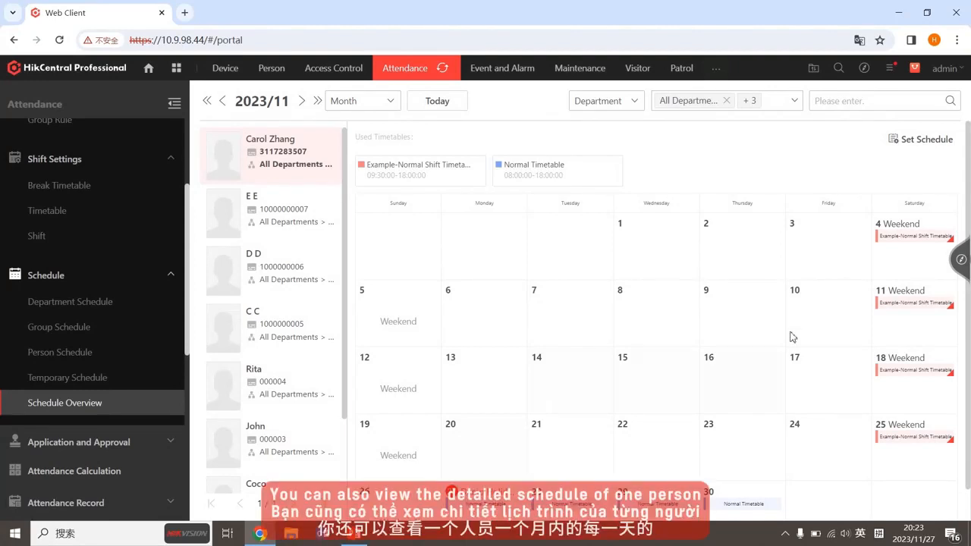
mouse_move(900, 244)
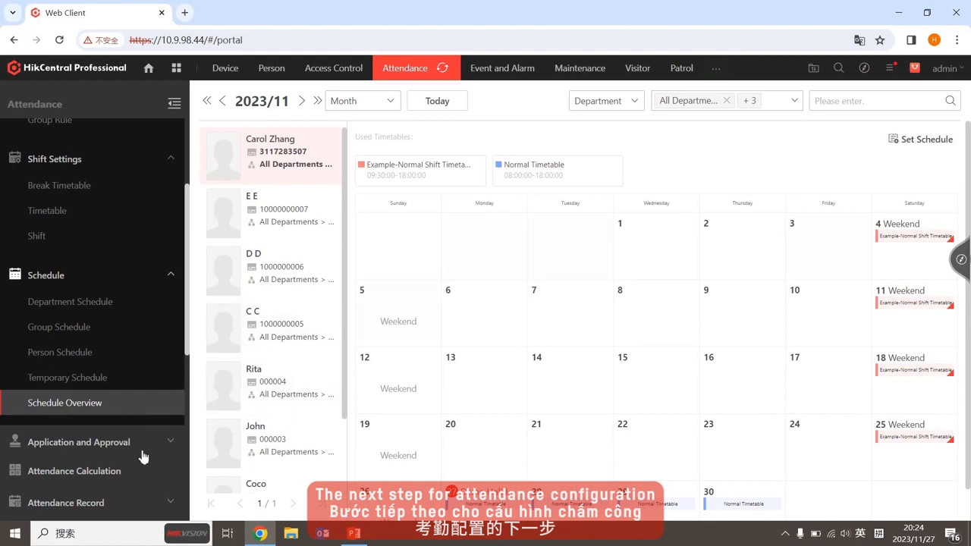
Set the daily automatic attendance calculation time to 06:00 and save it
click(119, 470)
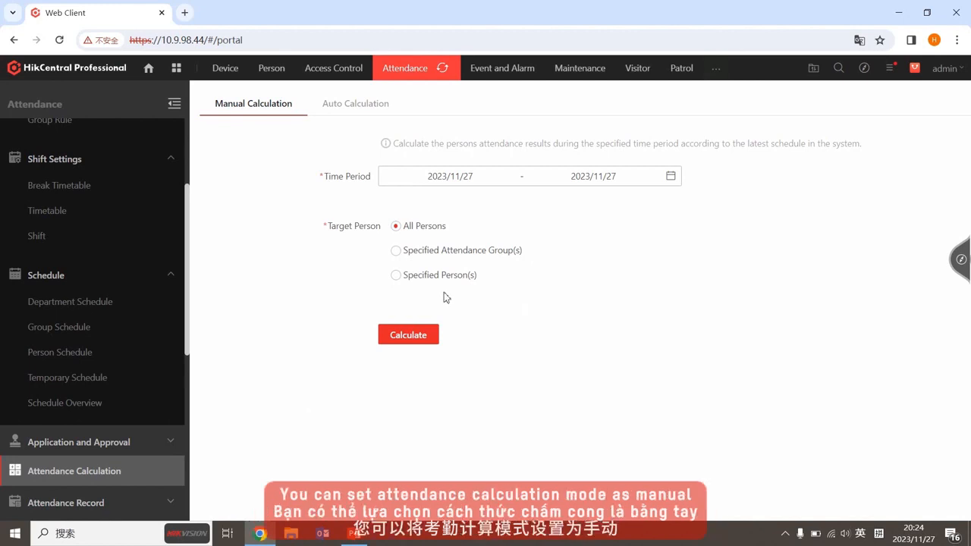
click(373, 112)
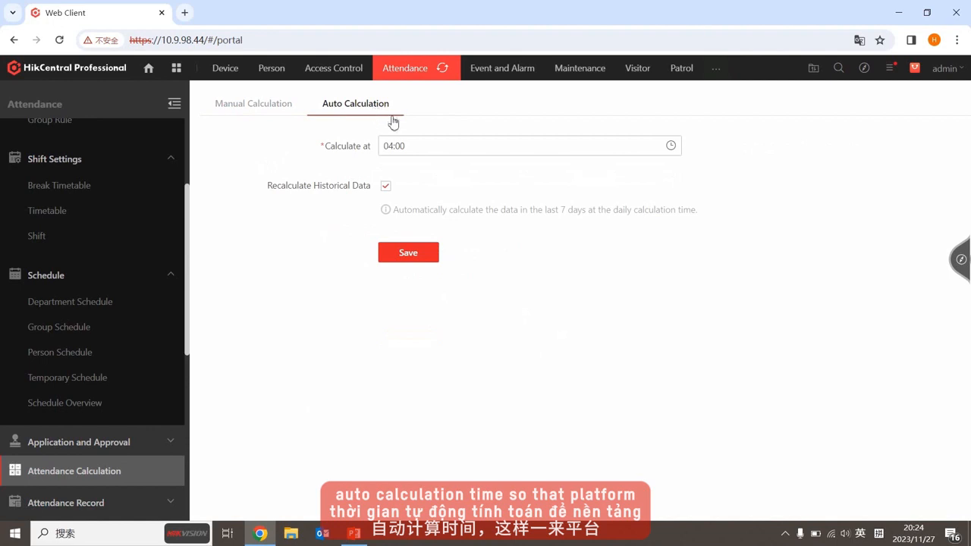
click(499, 148)
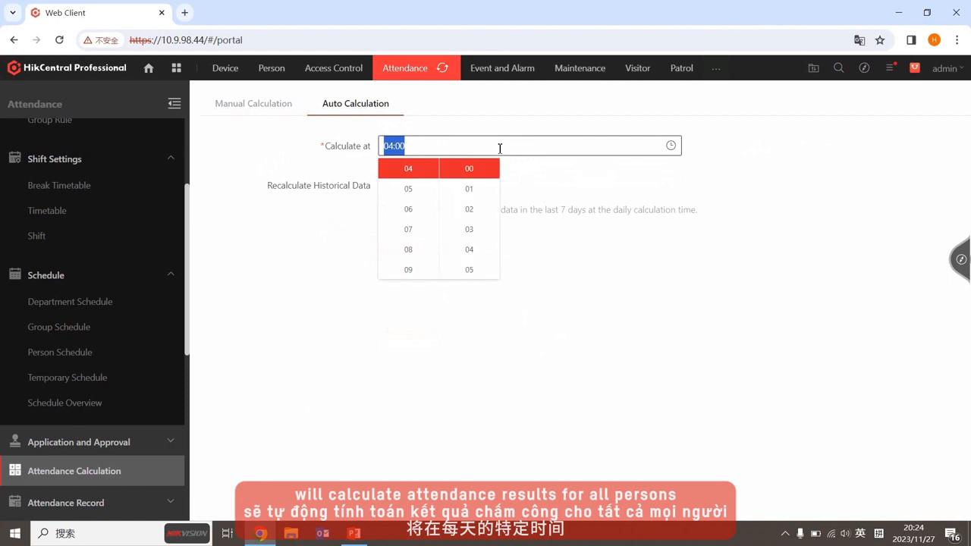
click(551, 195)
click(463, 146)
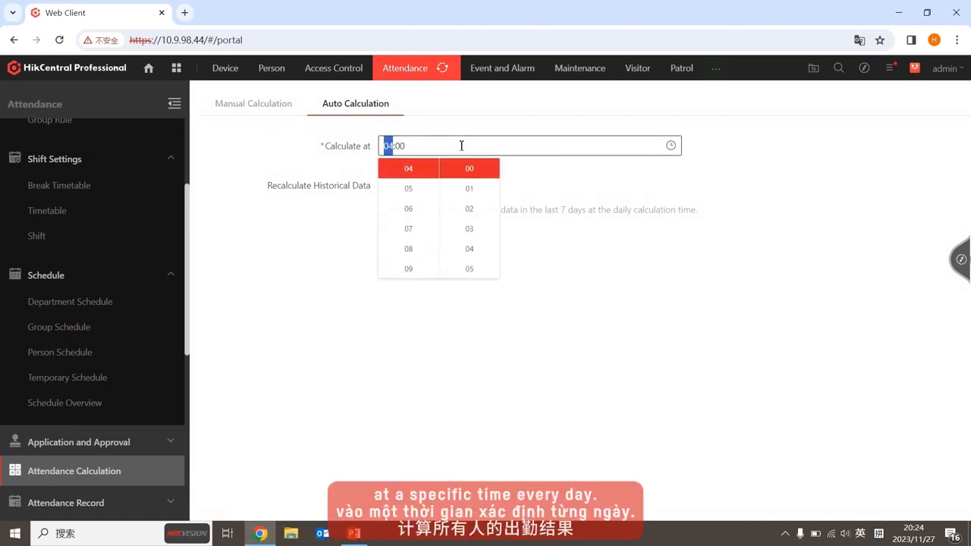
click(410, 208)
click(581, 207)
click(411, 252)
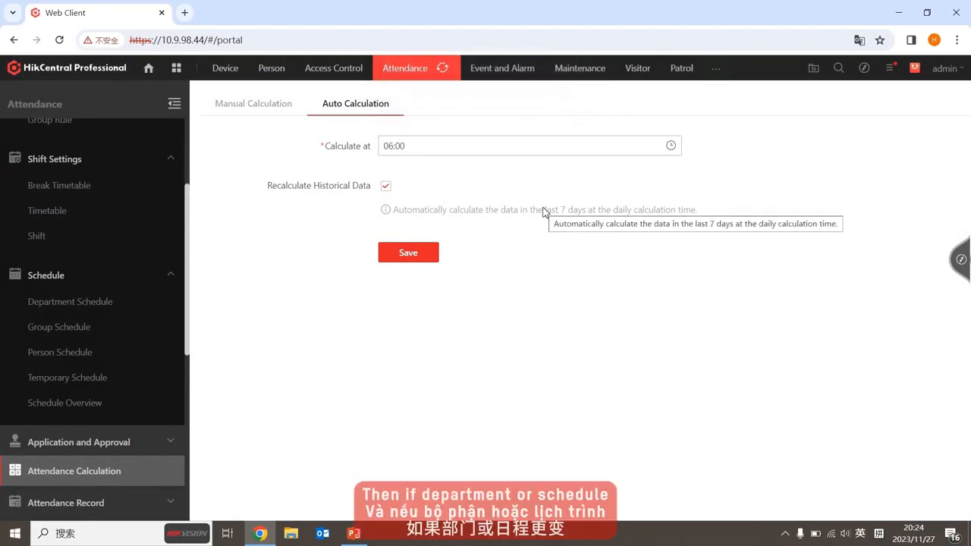
Manually calculate the attendance results of all persons for 2023/11/27
click(255, 106)
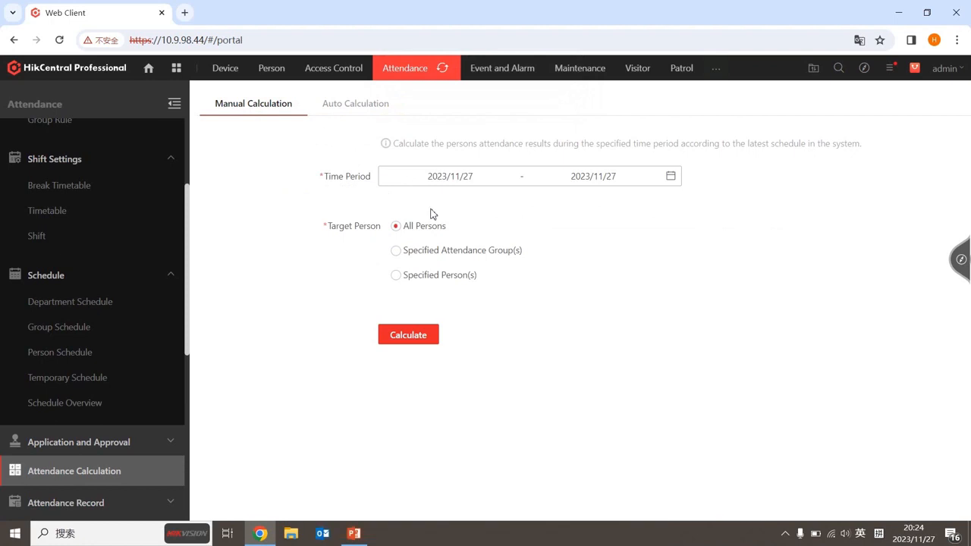
click(414, 334)
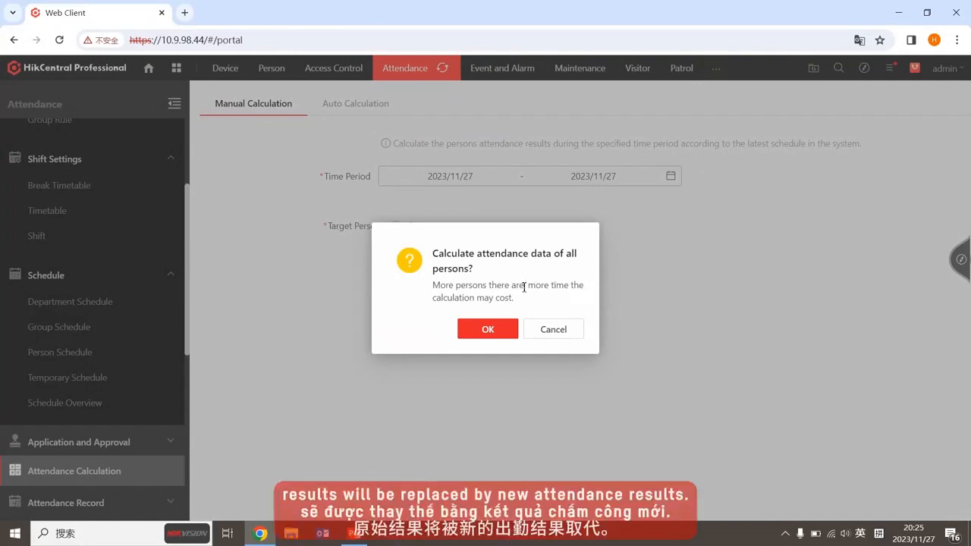
click(493, 337)
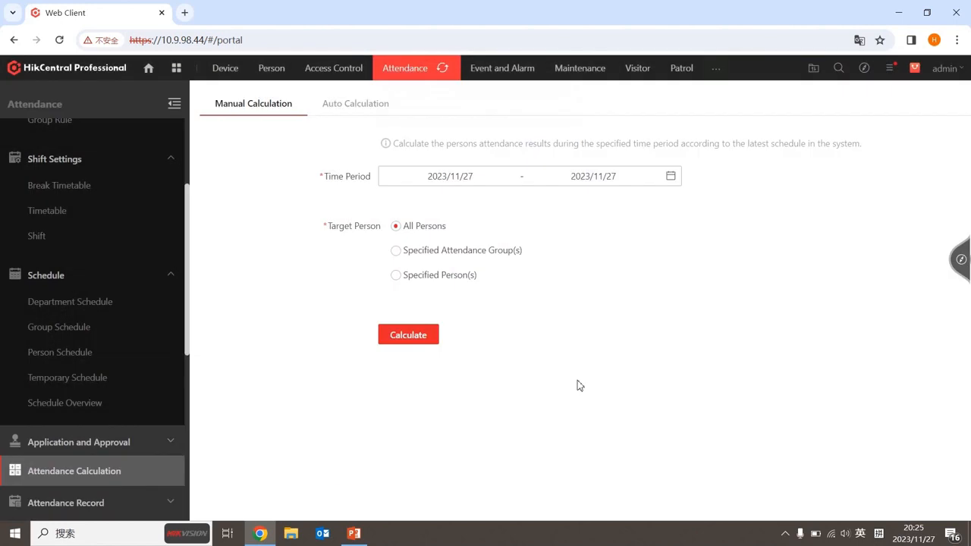
Switch the attendance check point configuration from using all devices to specifying check points
scroll(8, 394, down, 3)
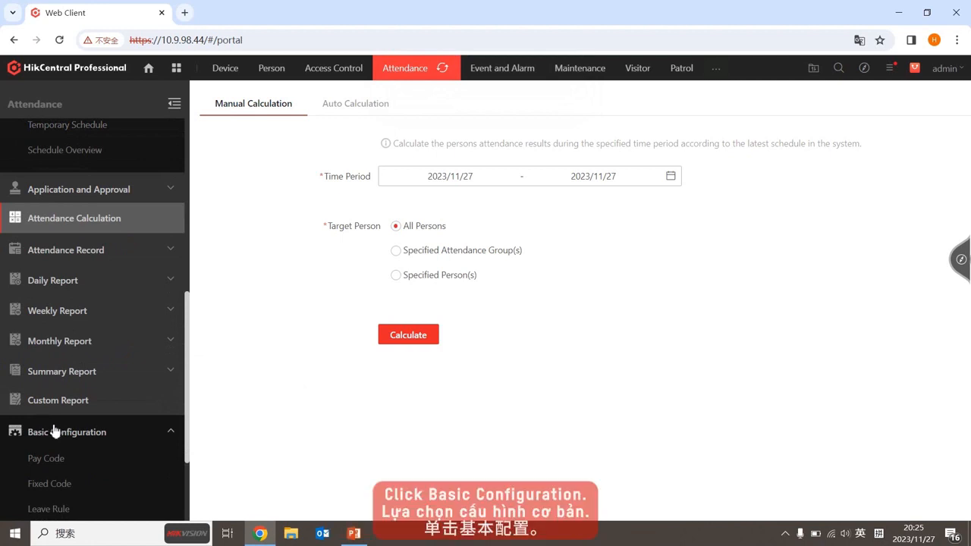
scroll(46, 423, down, 2)
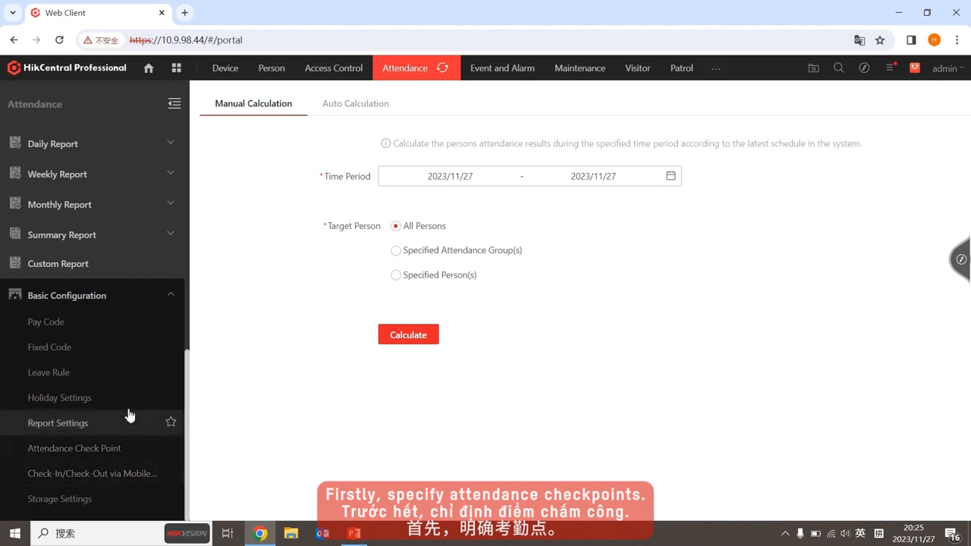
click(138, 453)
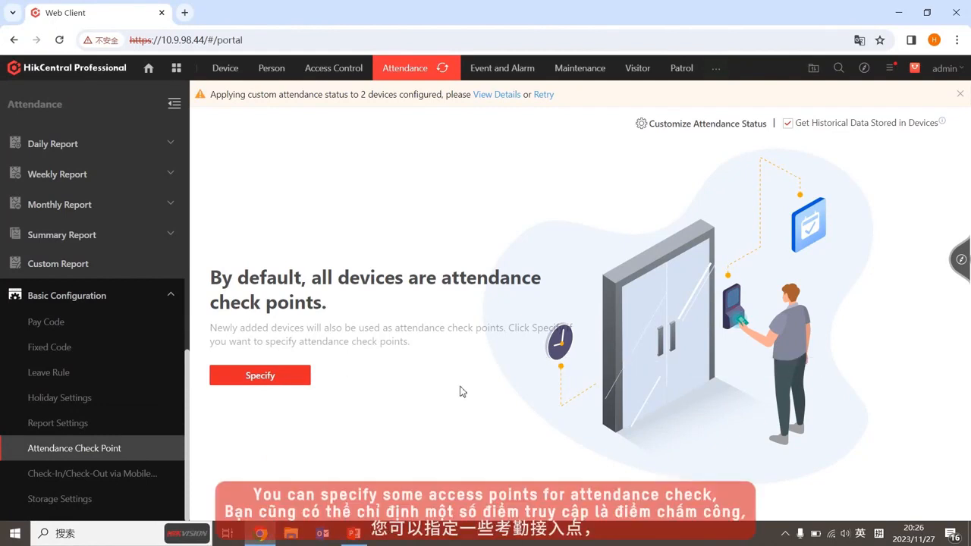
click(270, 376)
click(498, 333)
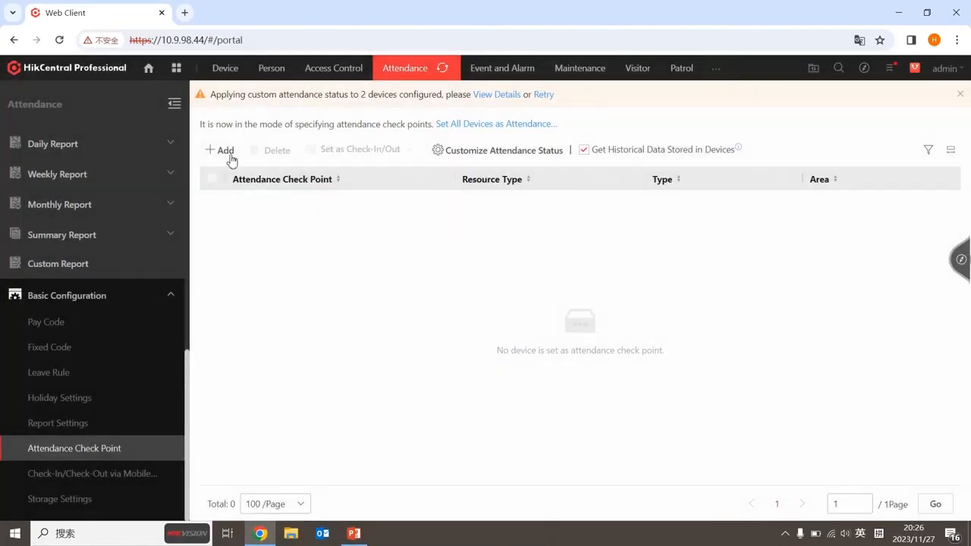
Add the K1T673, K1T981 and K2604 Controller doors as attendance check points of type Check-In & Out
click(225, 150)
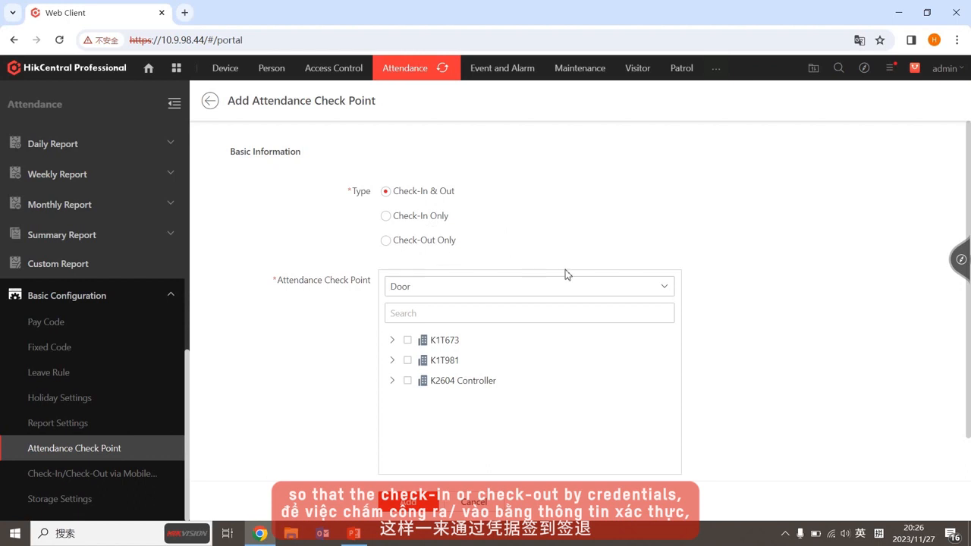
scroll(565, 273, down, 1)
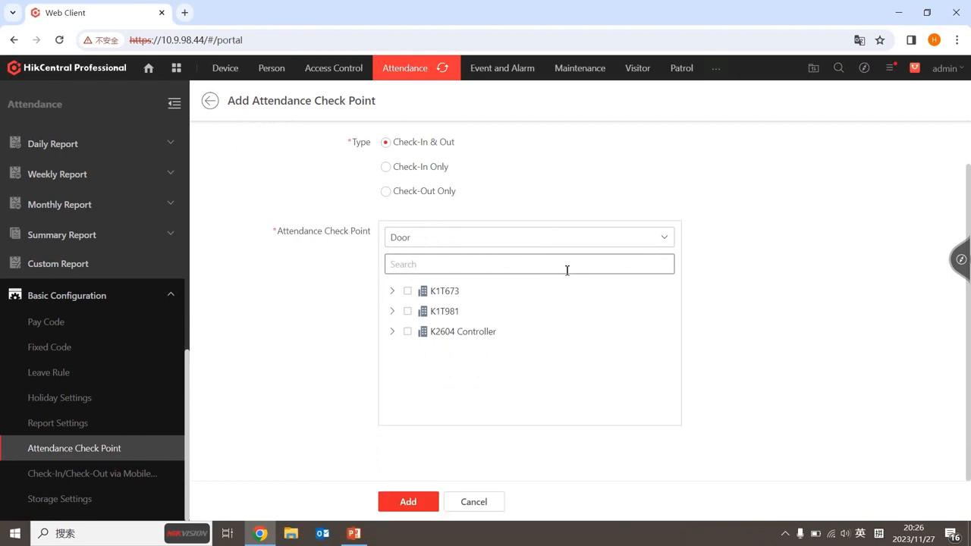
click(407, 290)
click(409, 332)
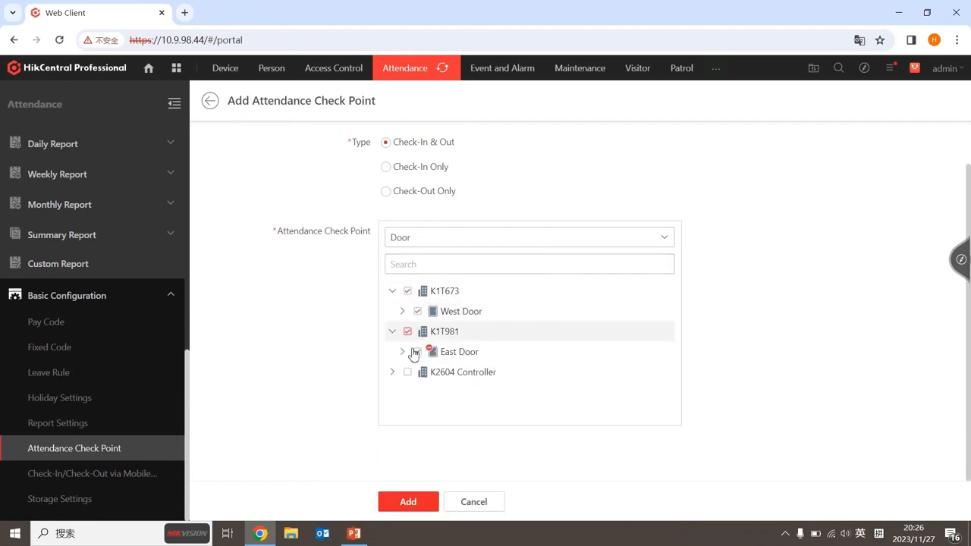
click(407, 372)
click(402, 502)
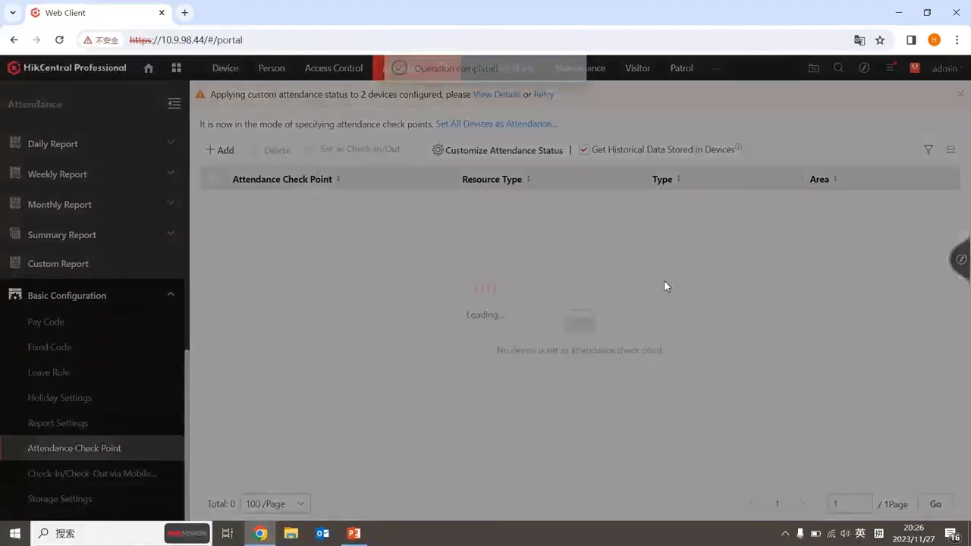
Switch the attendance check point configuration back to using all devices as check points
click(540, 129)
click(505, 311)
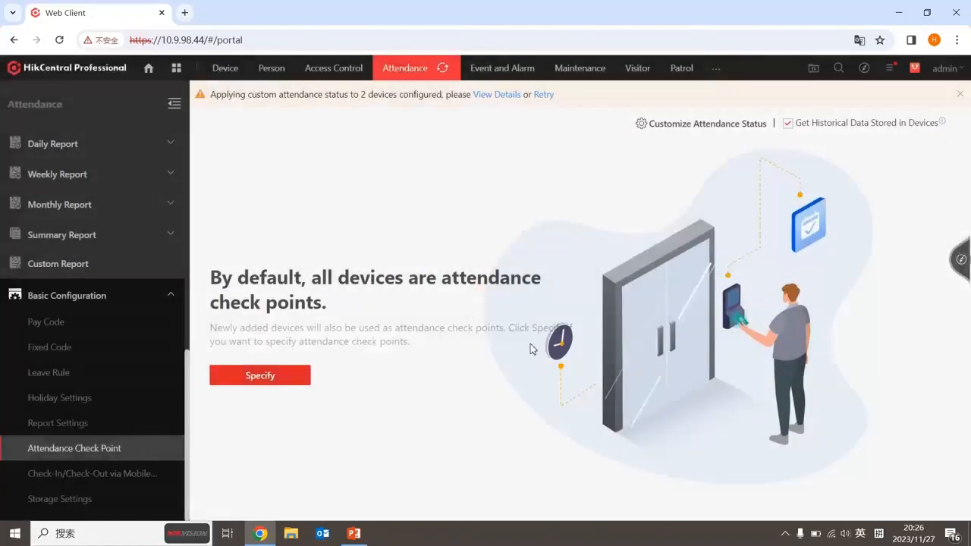
Add a pay code named New Leave Type with type Leave, unit Minute, rounding rule Round Up and display in report enabled
click(67, 331)
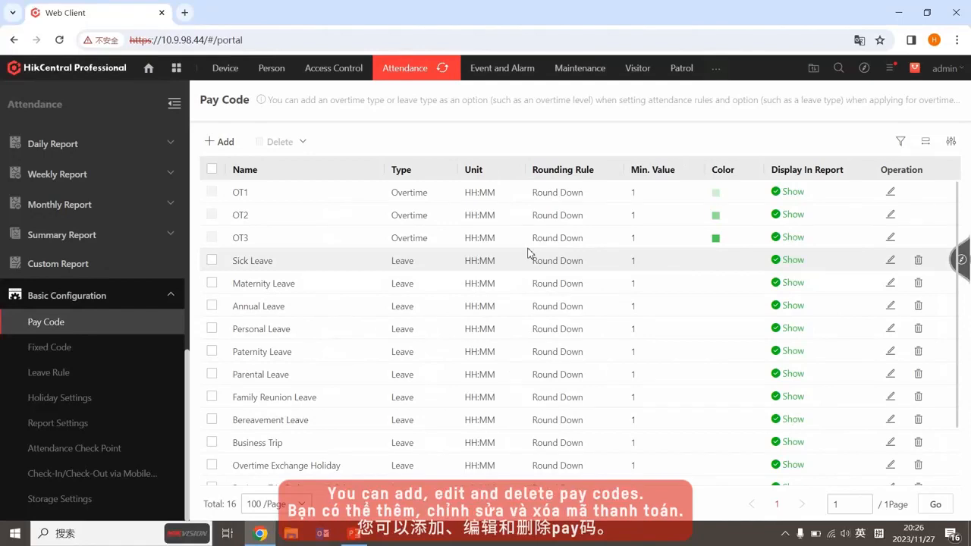
click(223, 143)
click(663, 144)
text(New Leave Type)
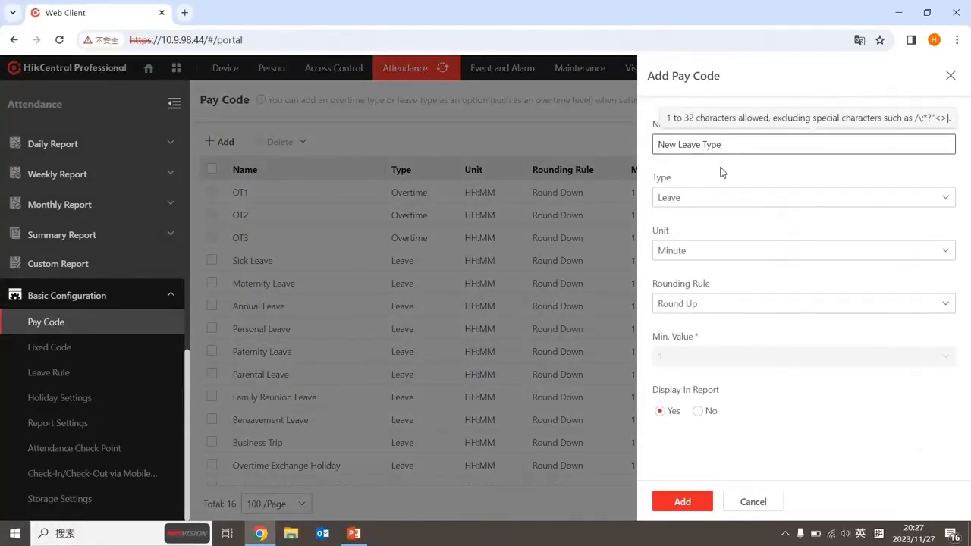
click(717, 202)
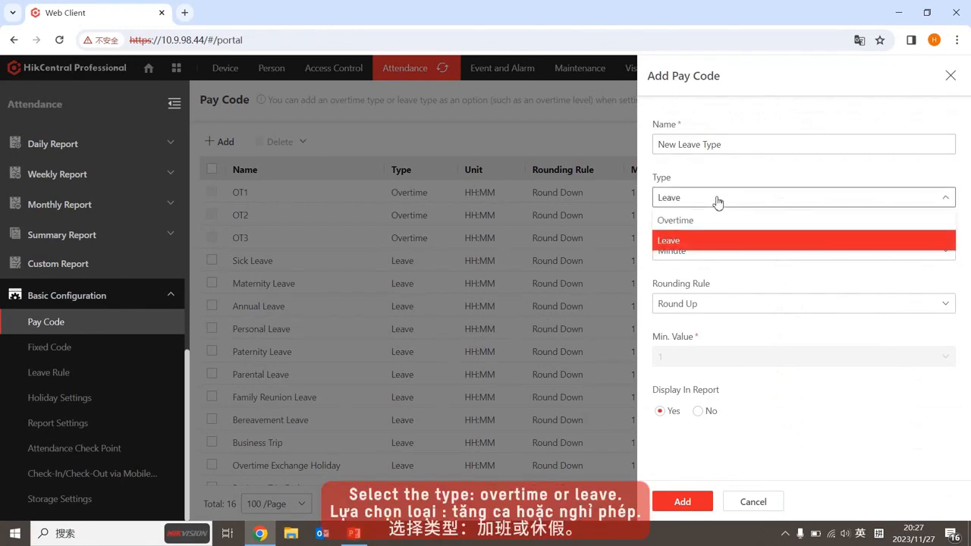
click(721, 176)
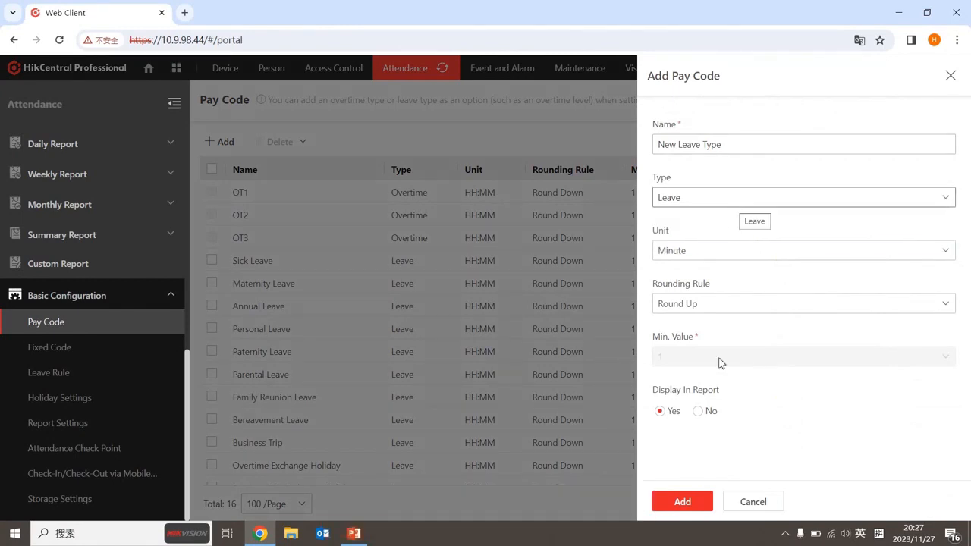
click(705, 503)
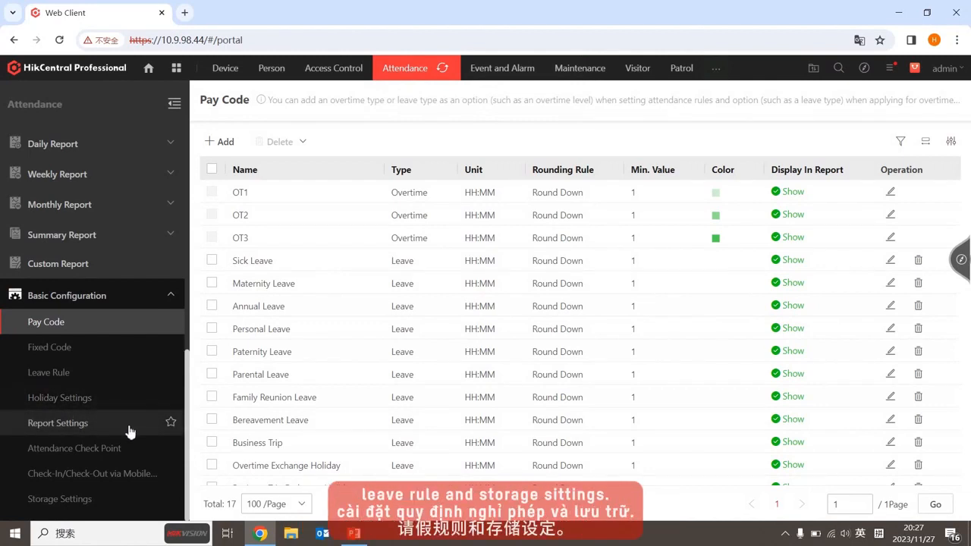
Enable the GIS map with the Google Maps API URL in the settings for check-in/check-out via Mobile Client
click(141, 475)
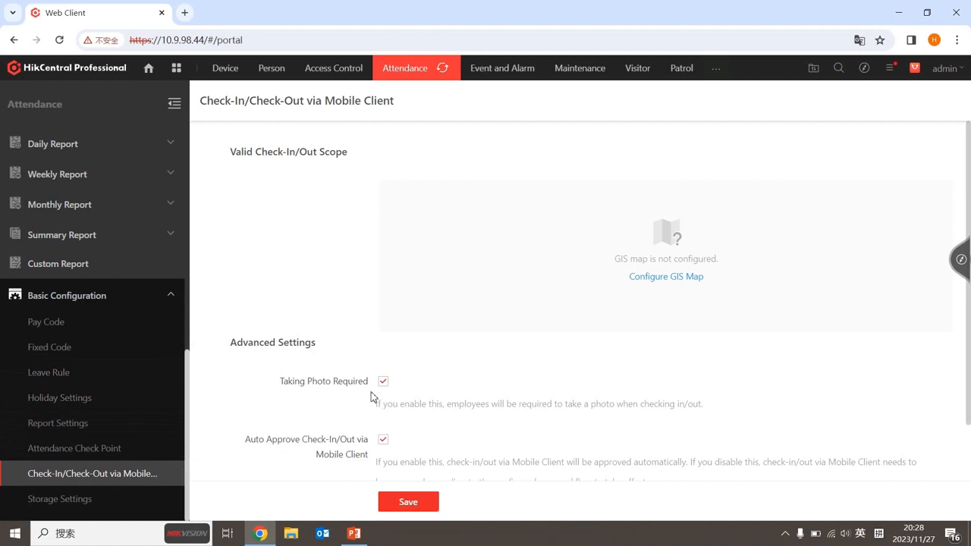
click(665, 277)
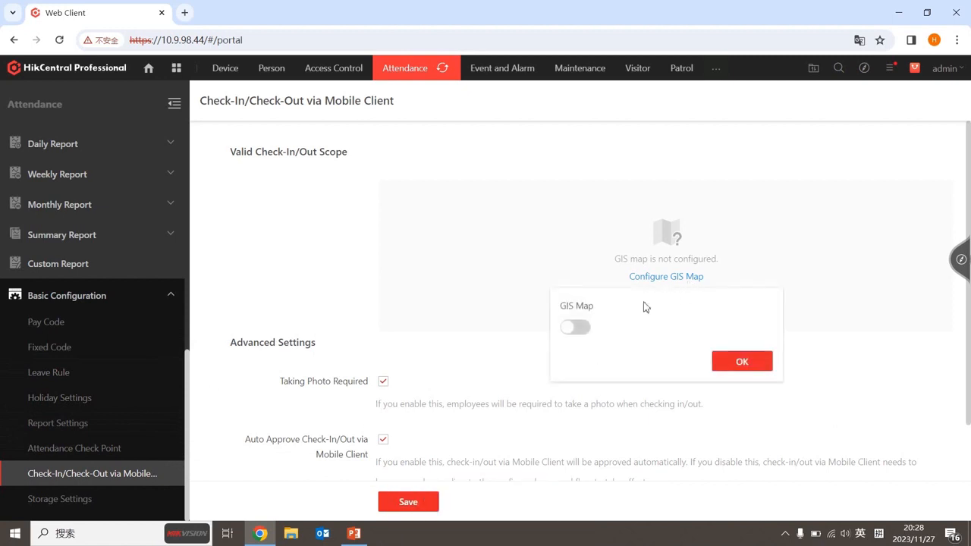
click(578, 328)
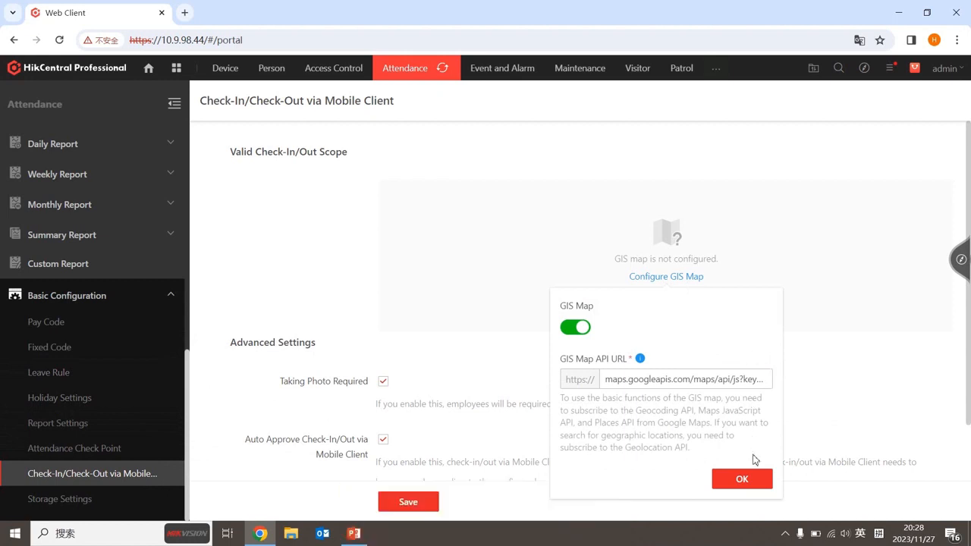
click(755, 479)
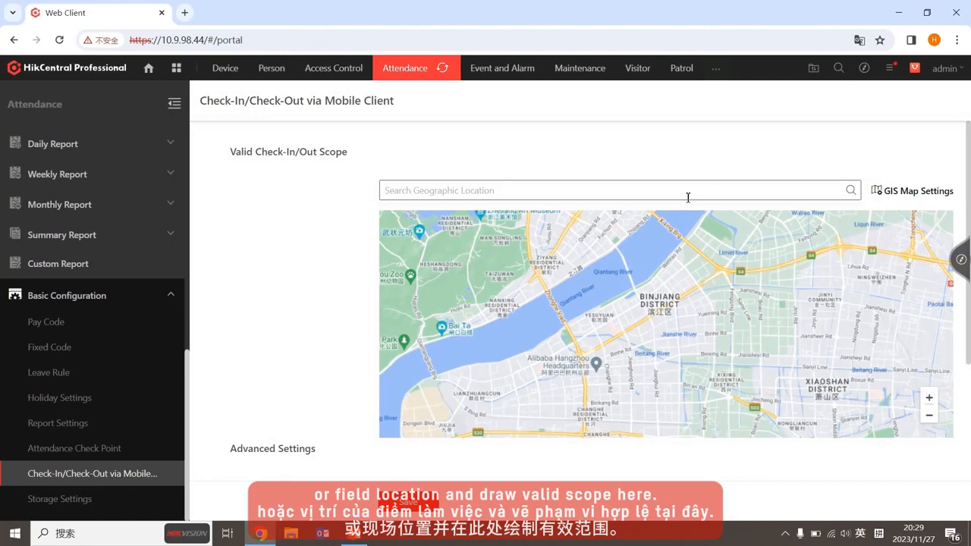
Search the map for hikvision, choose the Hangzhou Hikvision Digital location and start drawing a valid check-in/out scope there
click(688, 198)
text(hikvision)
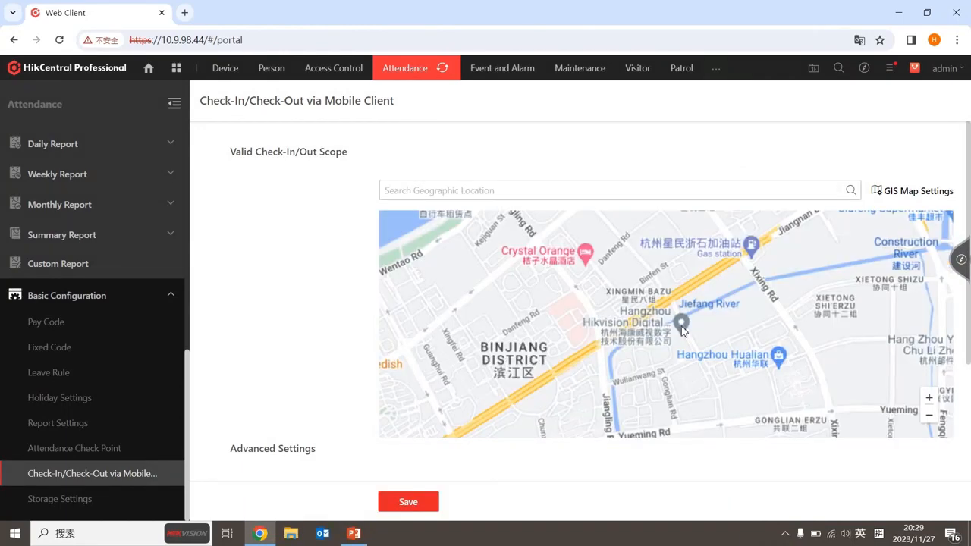
click(681, 324)
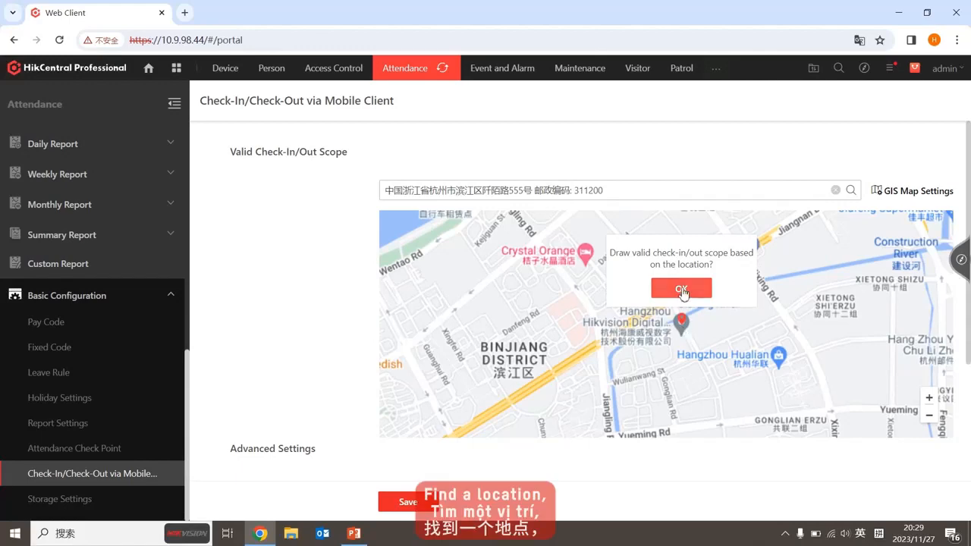
click(681, 289)
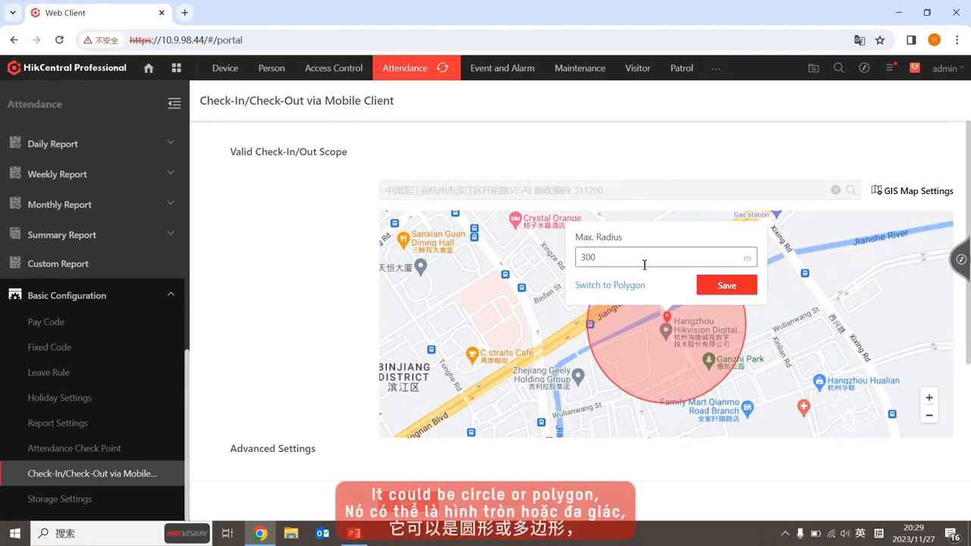
Try the polygon shape, return to the circle, and save the valid scope with a maximum radius of 1000 m
click(641, 284)
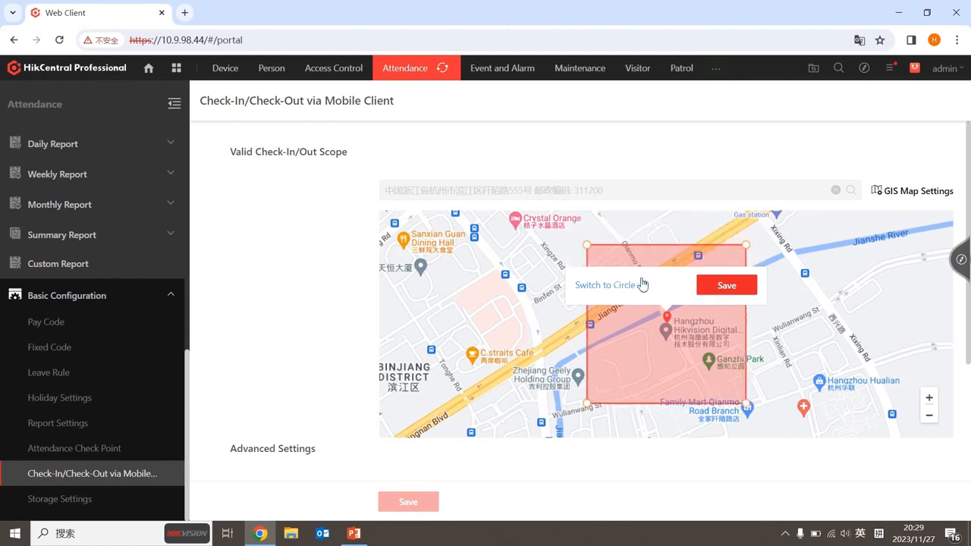
click(640, 285)
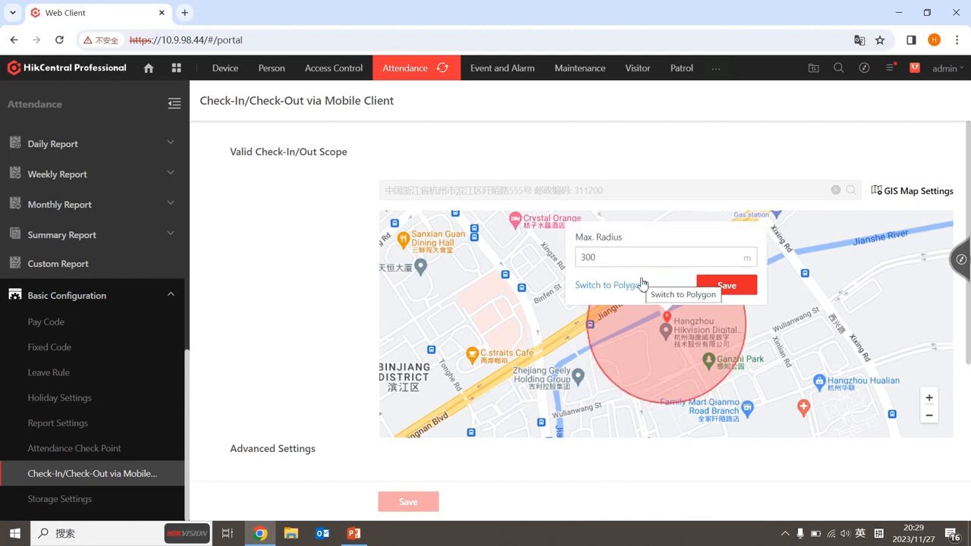
click(626, 260)
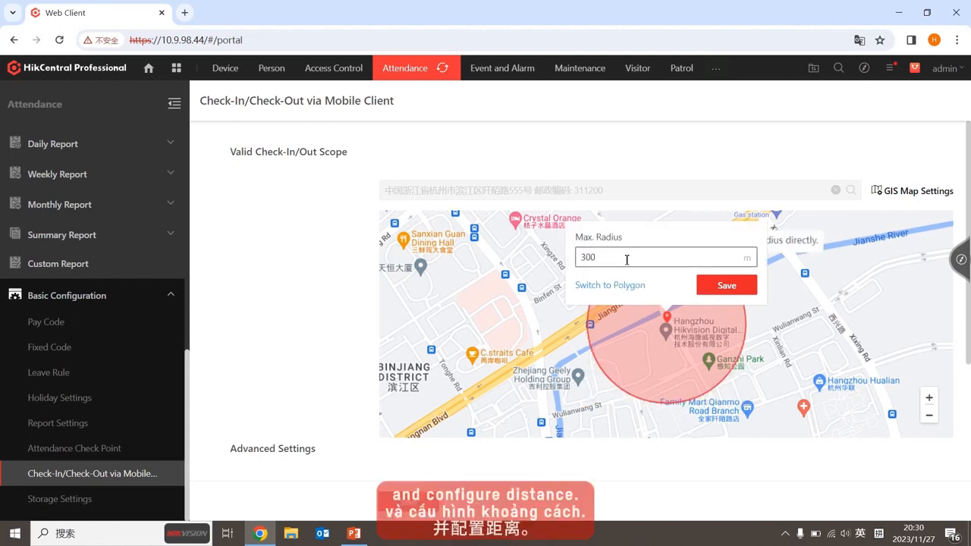
key(BackSpace)
key(BackSpace)
key(BackSpace)
text(1000)
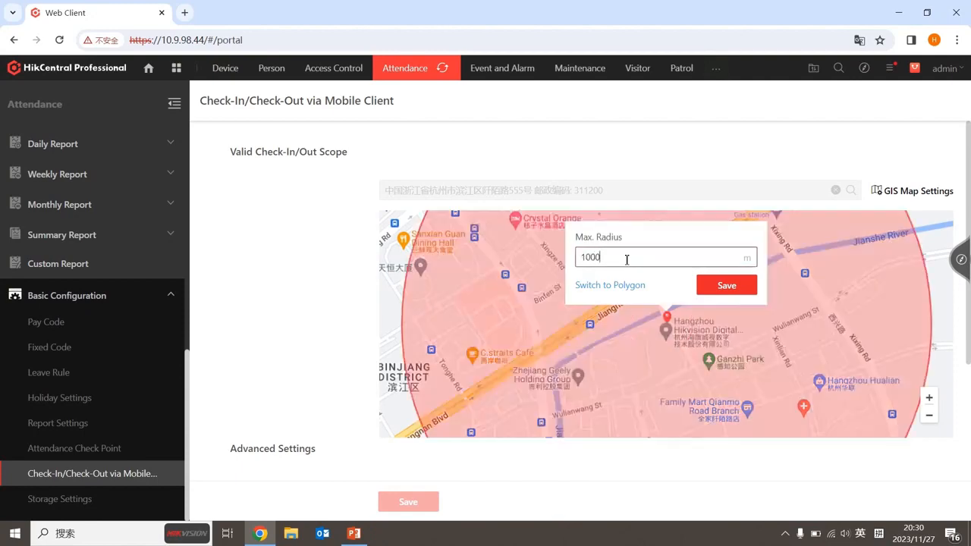
click(709, 289)
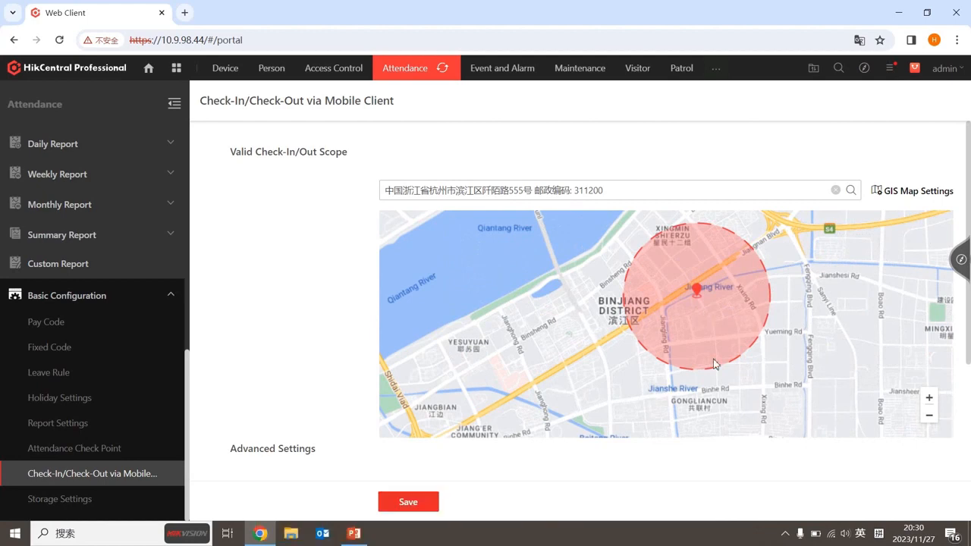
Disable automatic approval of check-in/out via Mobile Client, save the settings, and open the approval flow configuration
scroll(612, 459, down, 2)
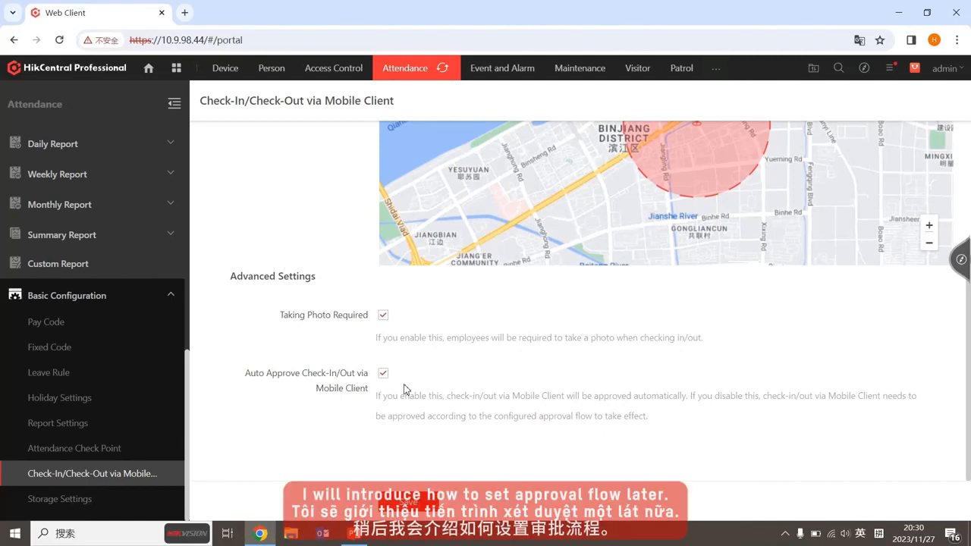
click(383, 373)
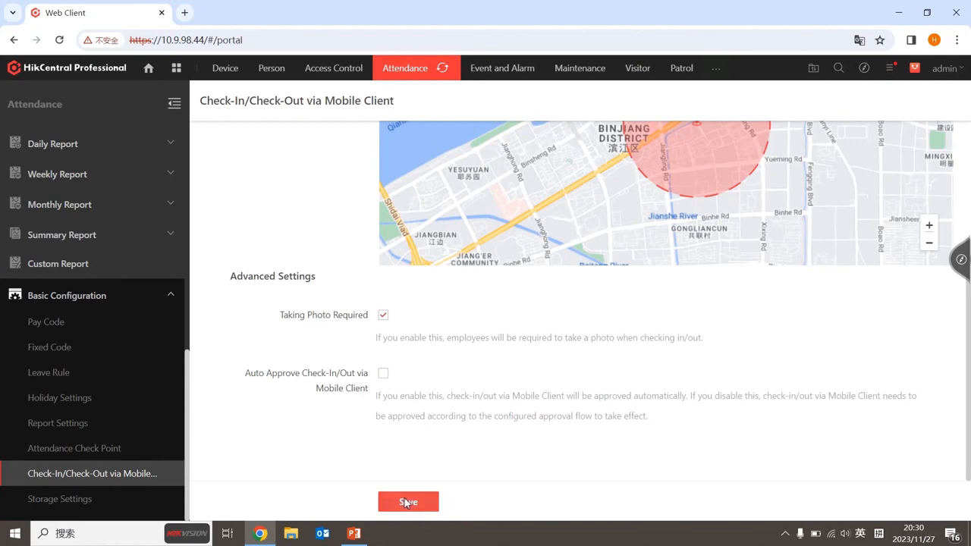
click(406, 502)
click(486, 322)
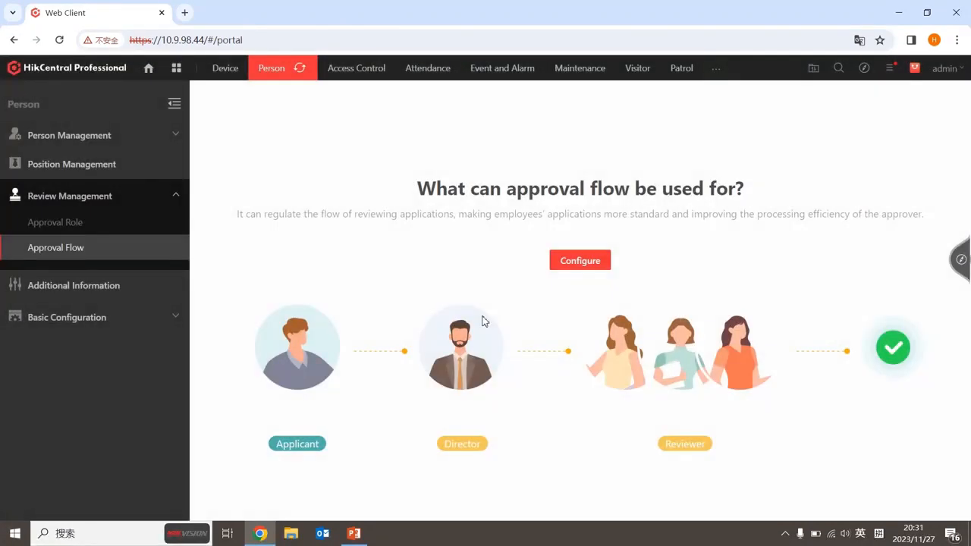
For the first employee in the person list, allow login to self-service and allow check-in/out via Mobile Client
click(72, 144)
click(91, 163)
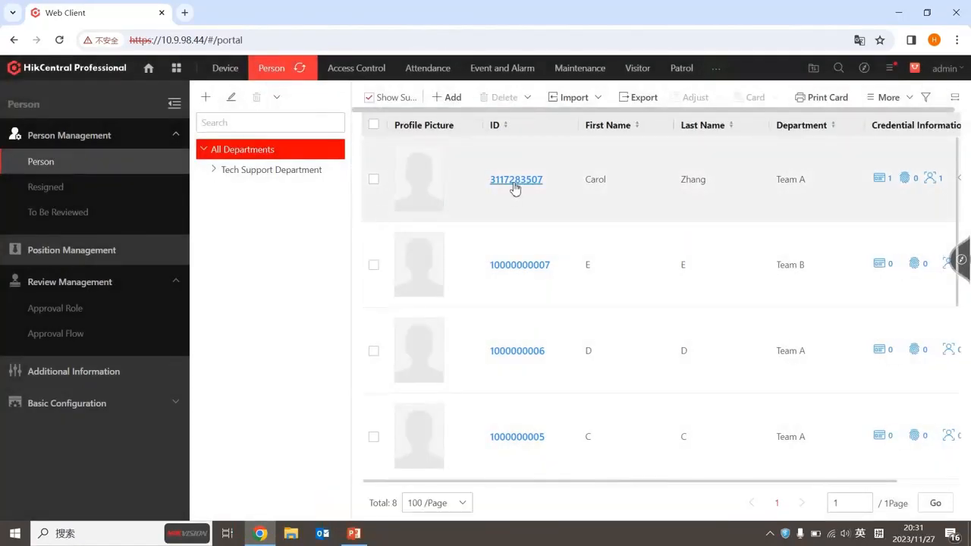
click(514, 182)
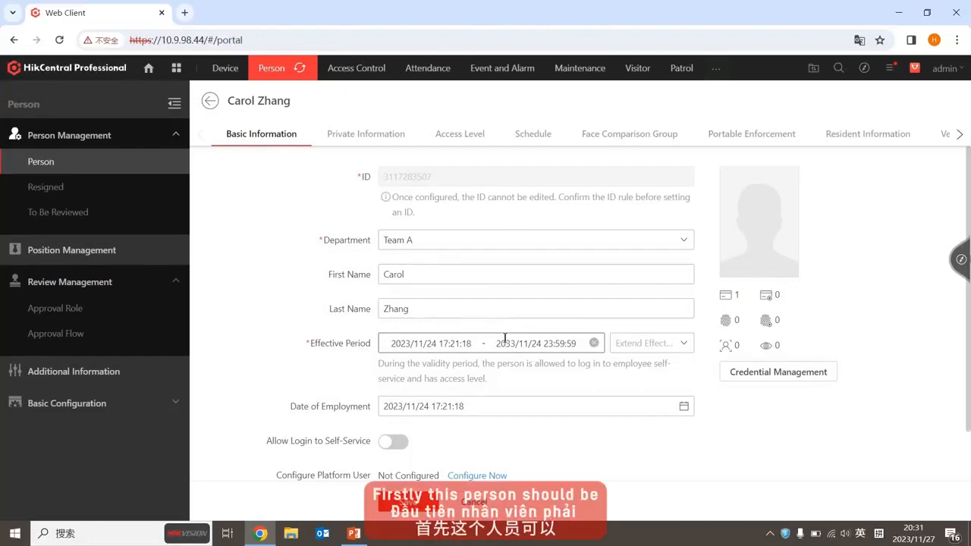
scroll(505, 336, down, 1)
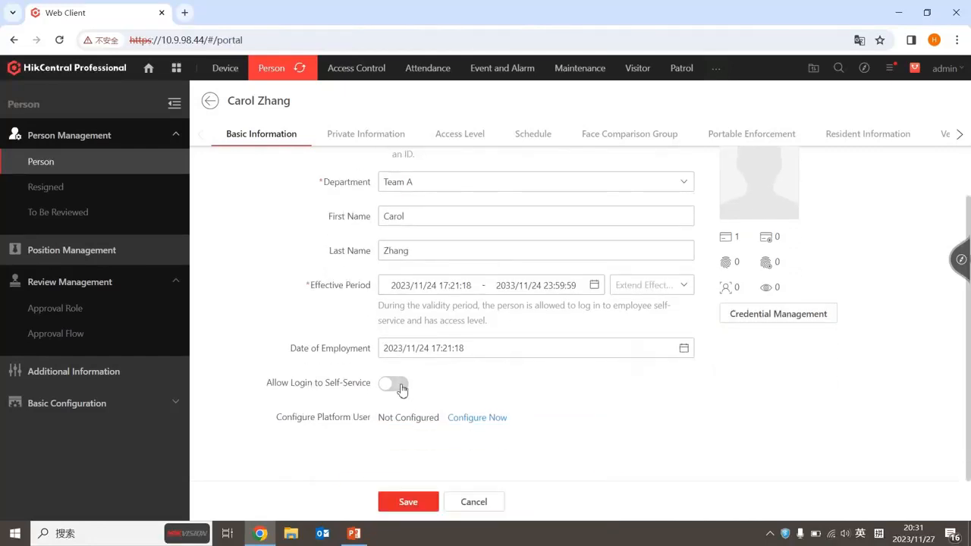
click(400, 385)
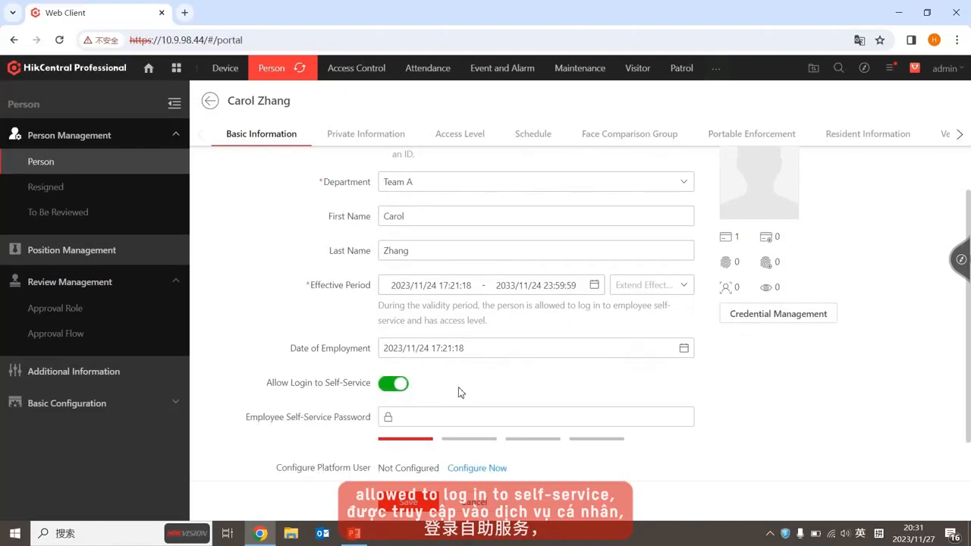
click(528, 136)
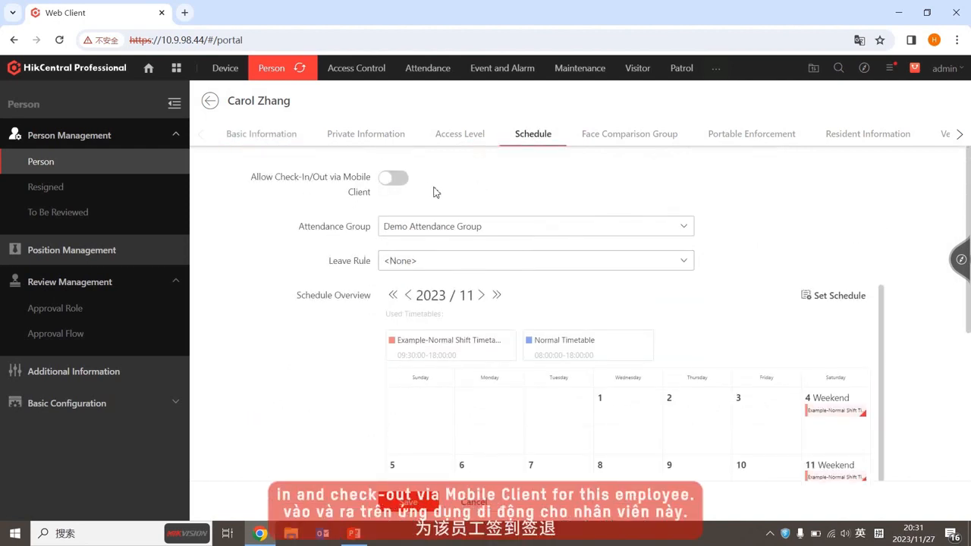
click(398, 179)
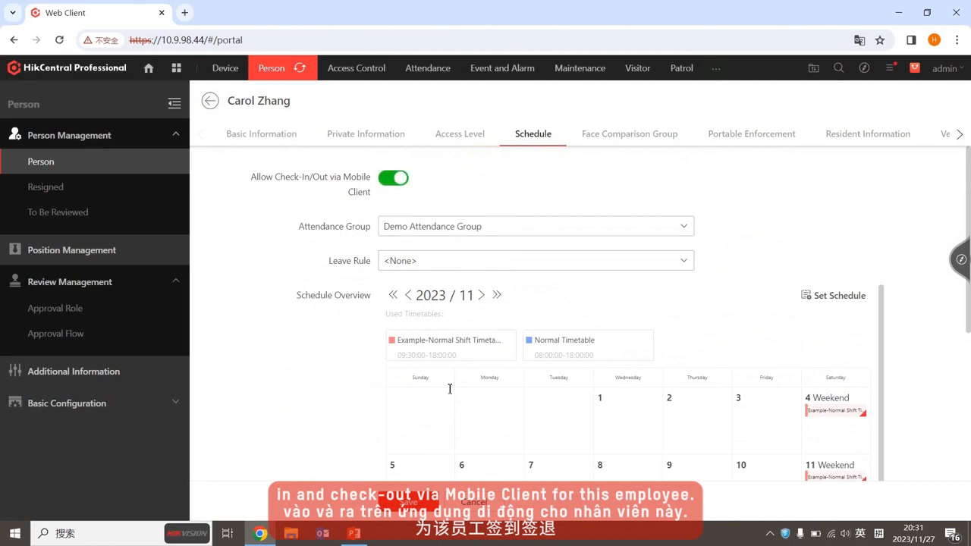